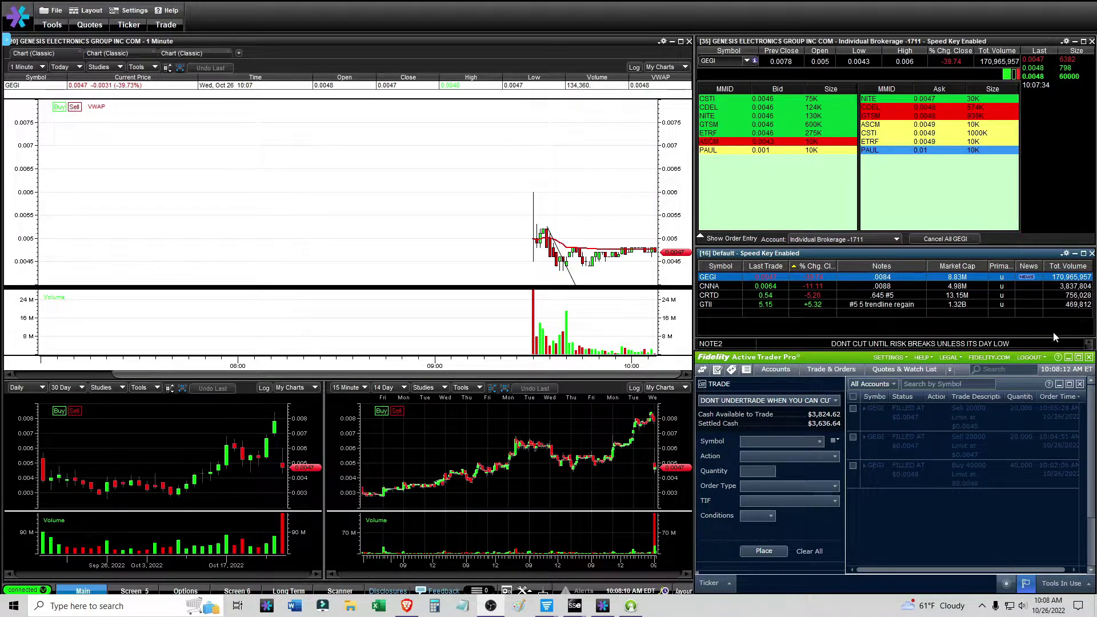
# - Show verified canceled orders in the orders list, then load GTII across the linked charts
pyautogui.rightClick(869, 510)
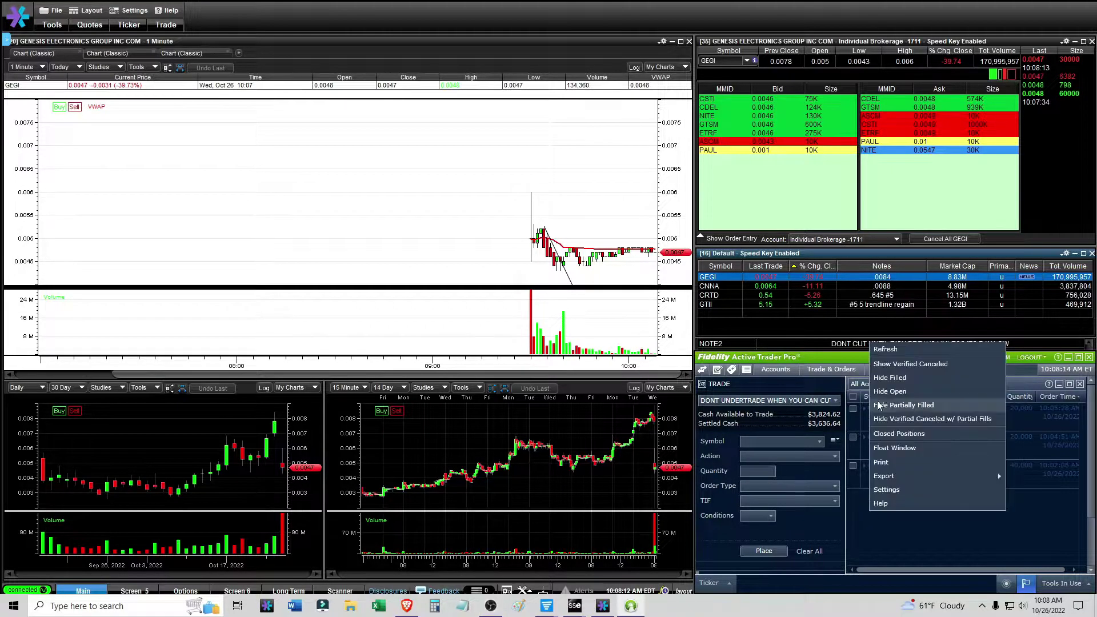
pyautogui.click(892, 364)
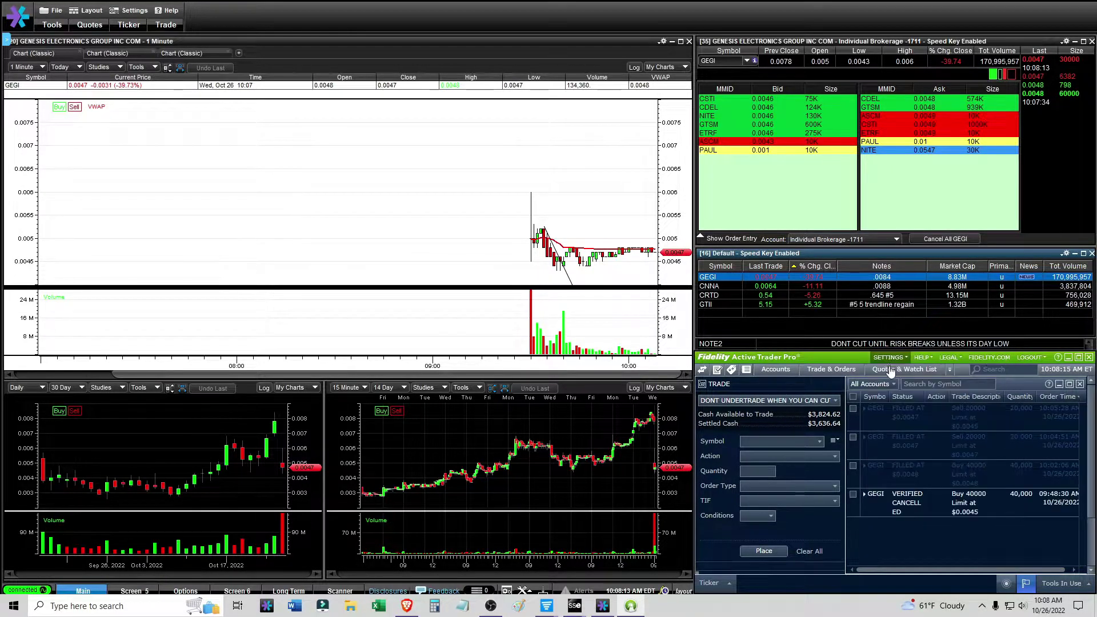
pyautogui.click(741, 306)
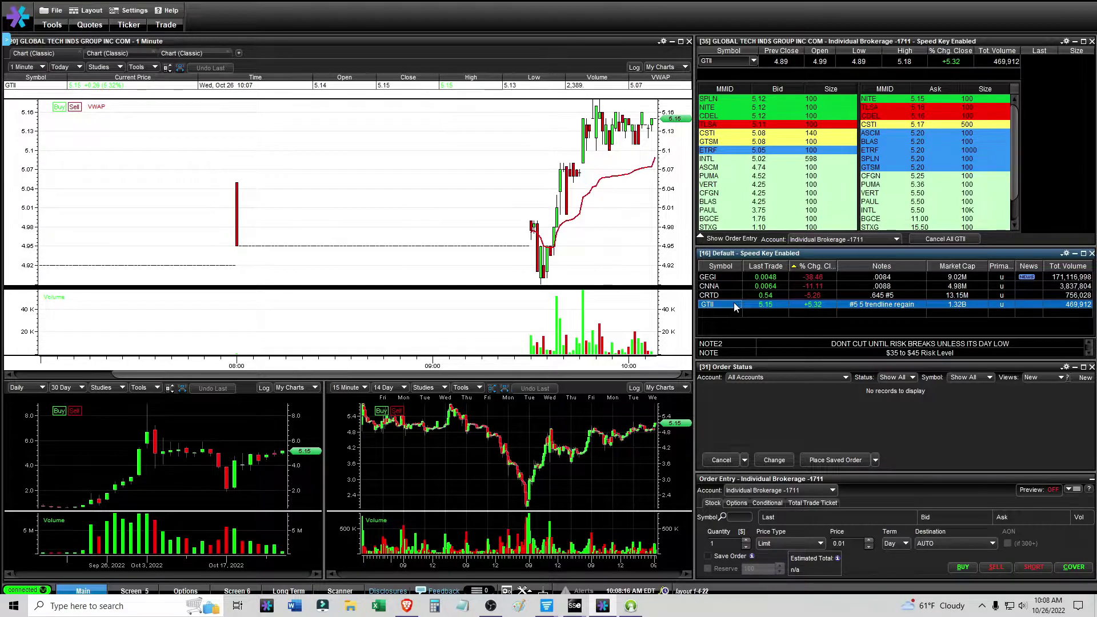
# - Compare GTII's 15-minute 20-day chart against its 1-minute intraday chart, enlarging the price pane slightly
pyautogui.click(199, 53)
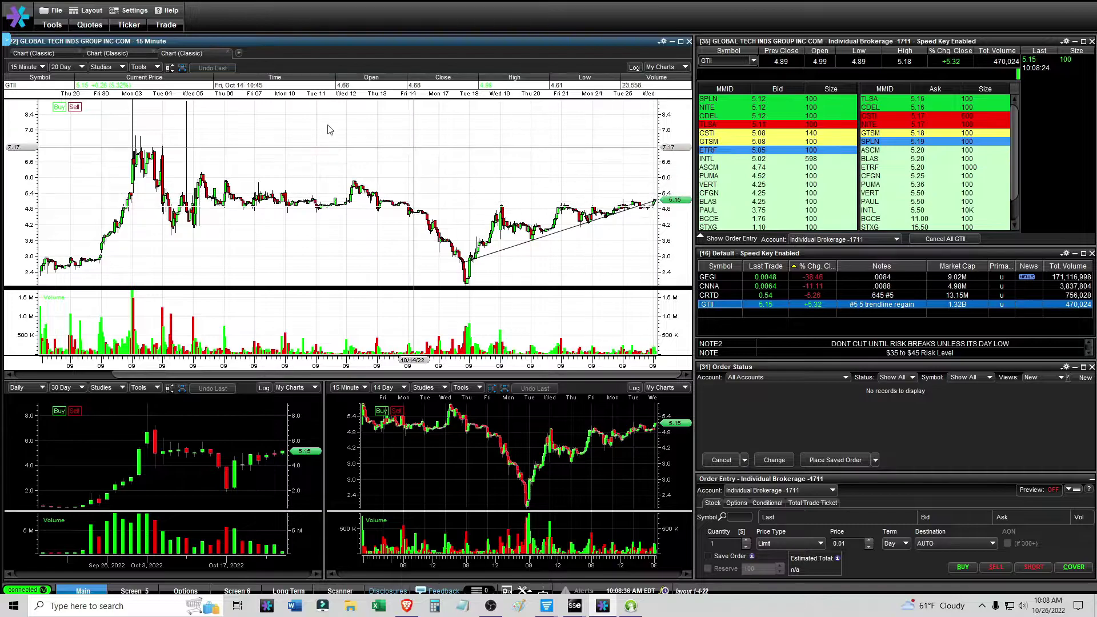
pyautogui.click(52, 53)
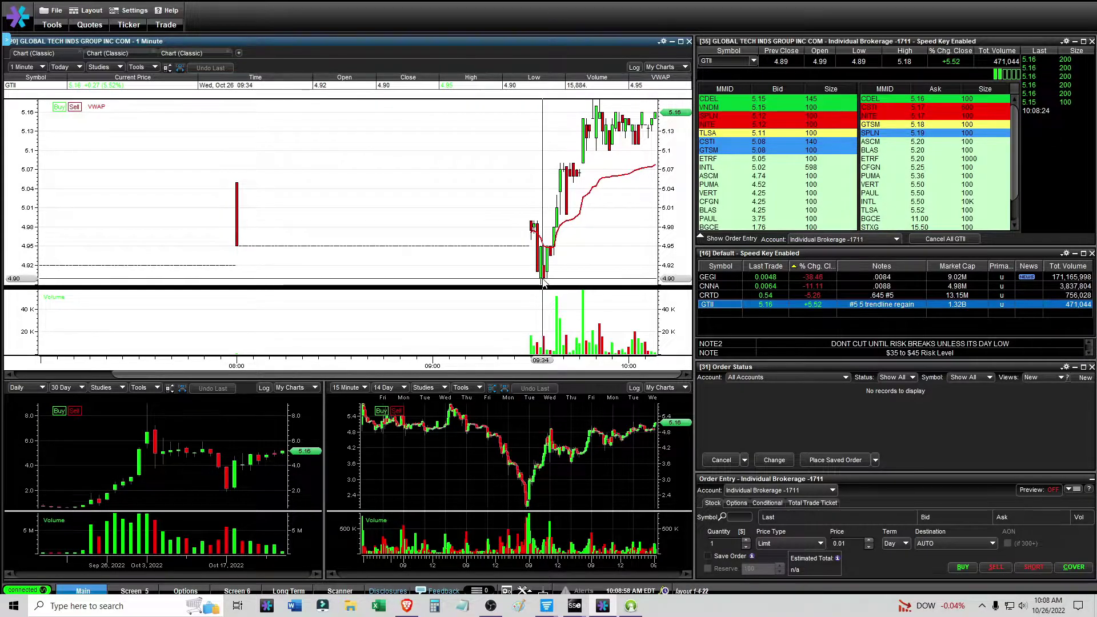
pyautogui.moveTo(542, 283); pyautogui.dragTo(543, 291)
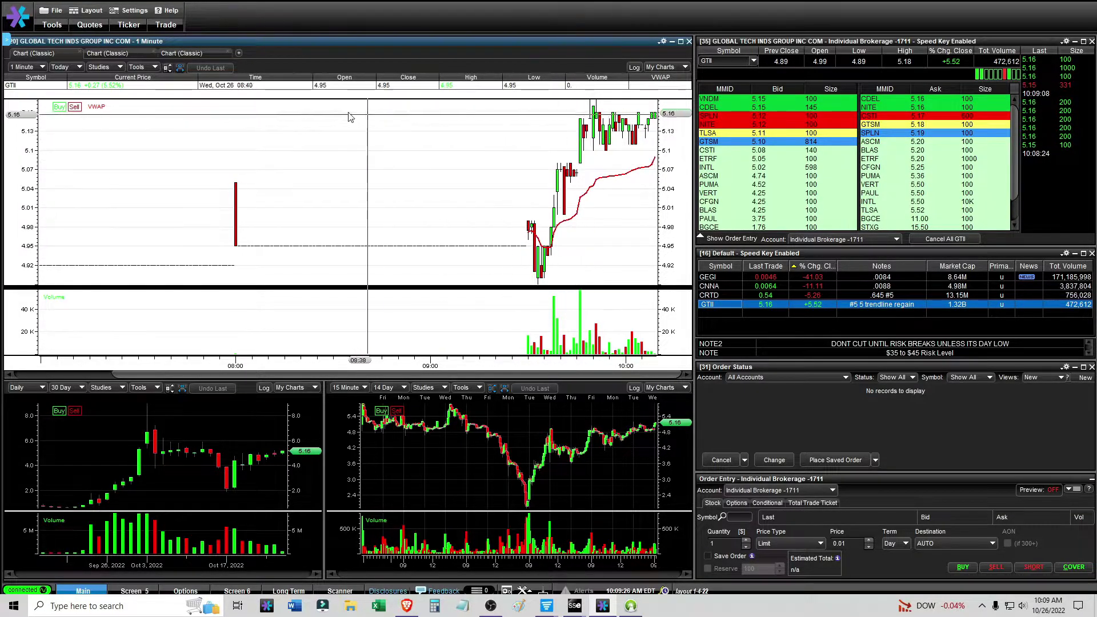
pyautogui.click(206, 56)
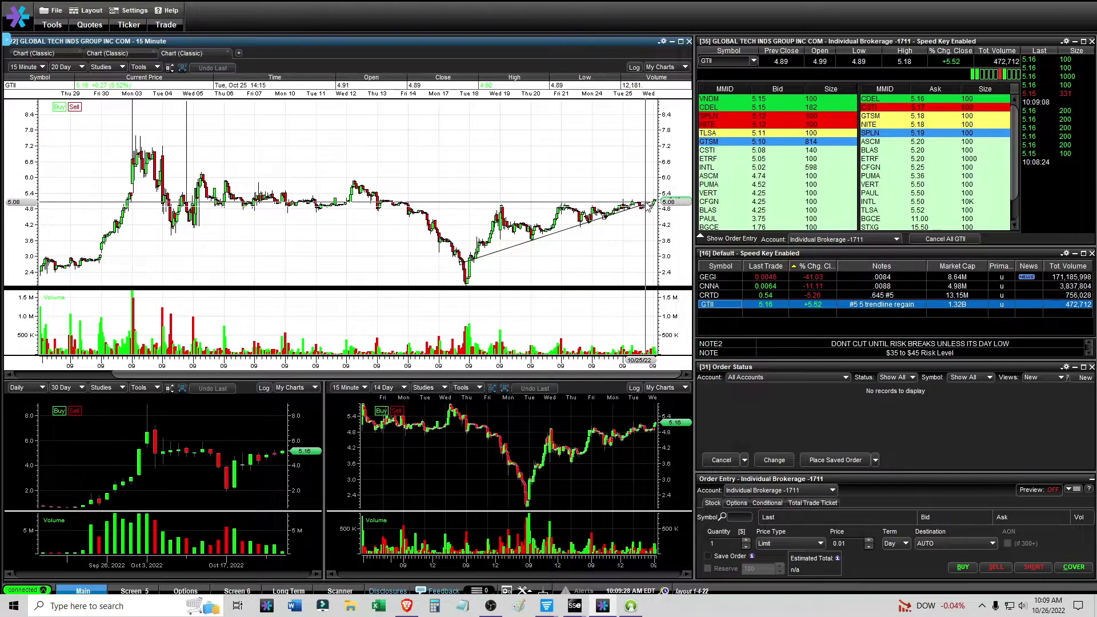
pyautogui.click(33, 56)
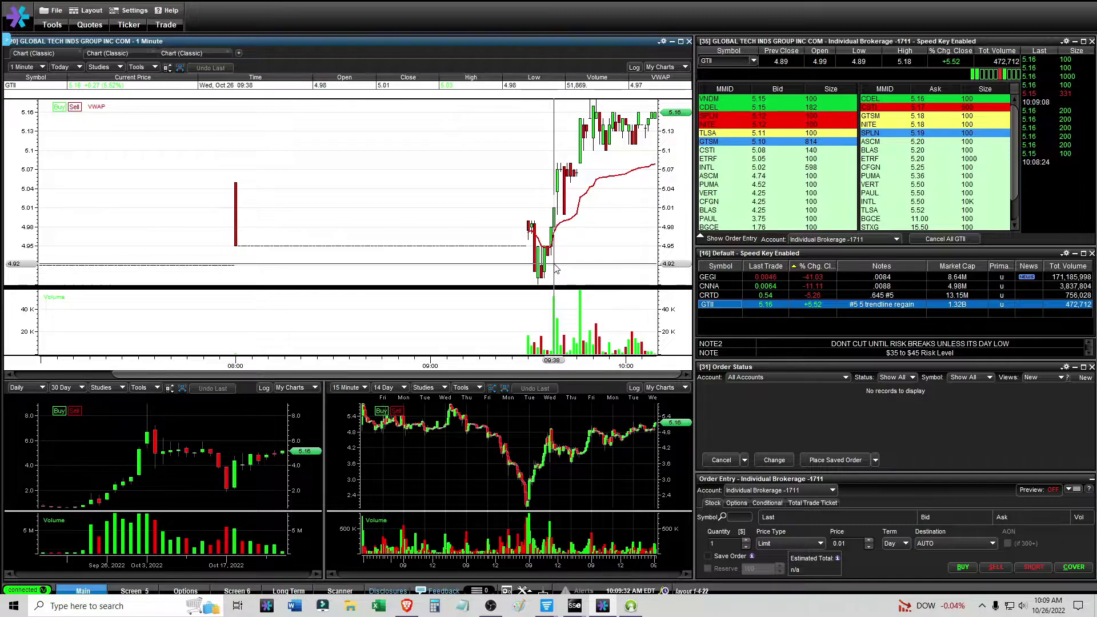
# - Load GEGI across the linked charts, bring the trade window forward, and view its 15-minute chart
pyautogui.click(718, 278)
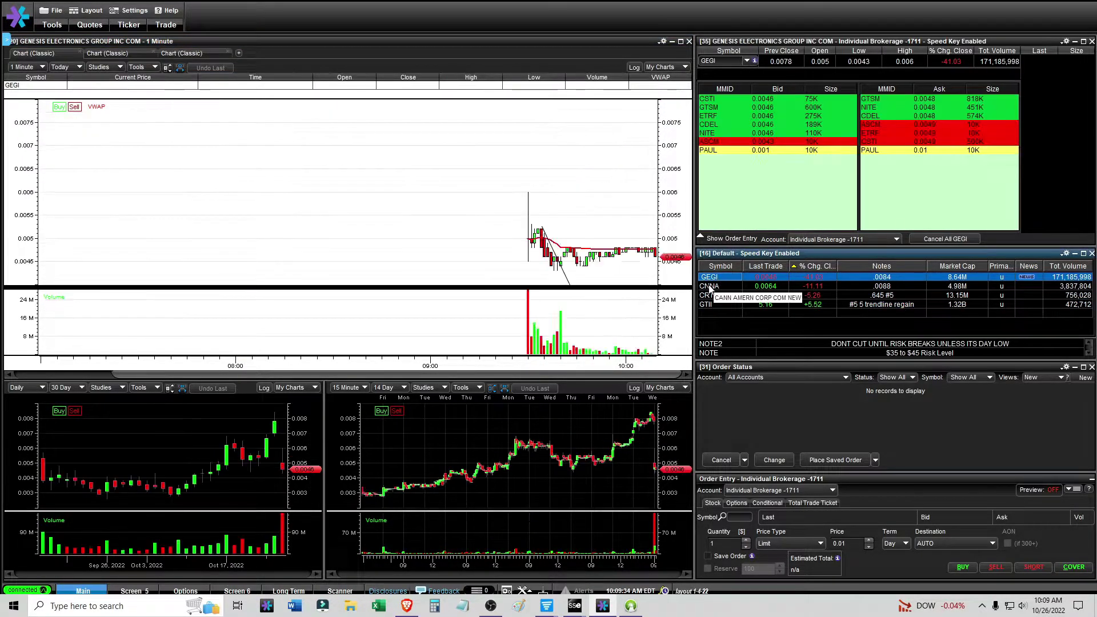
pyautogui.click(614, 606)
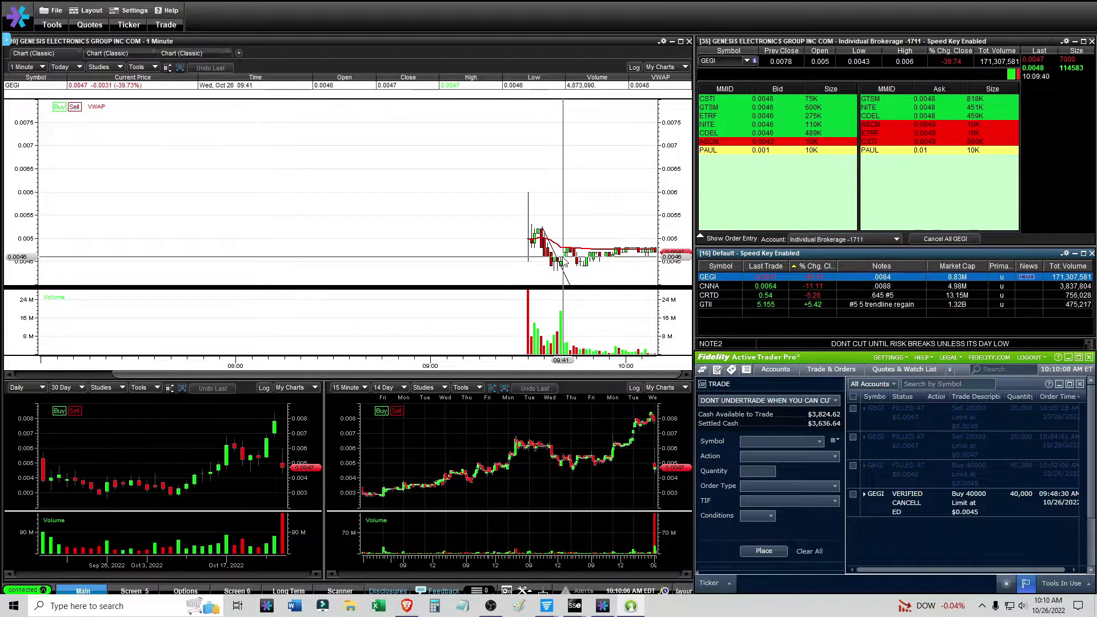
pyautogui.click(563, 262)
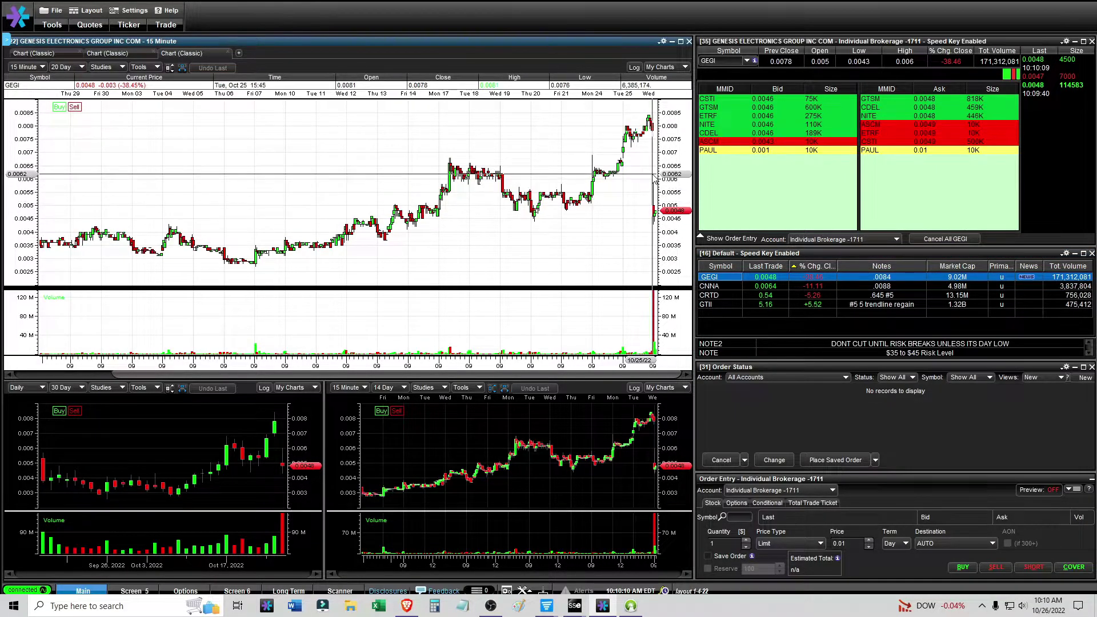
# - Check GEGI's one-year daily and 15-minute charts, return to the 1-minute chart, and bring the orders window forward
pyautogui.click(124, 56)
pyautogui.click(173, 57)
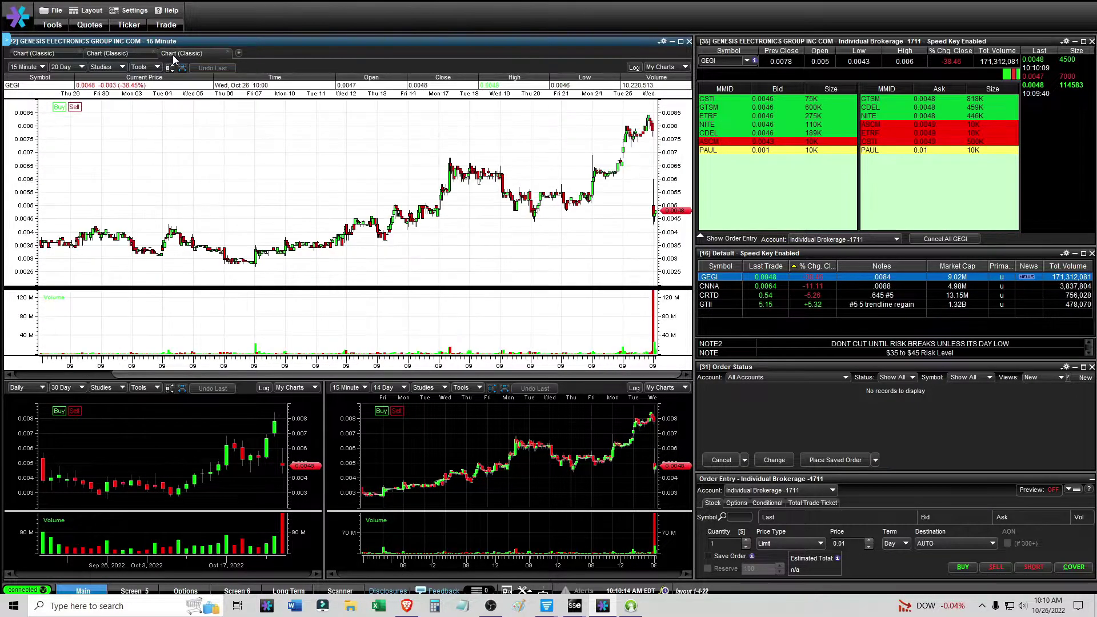
pyautogui.click(36, 52)
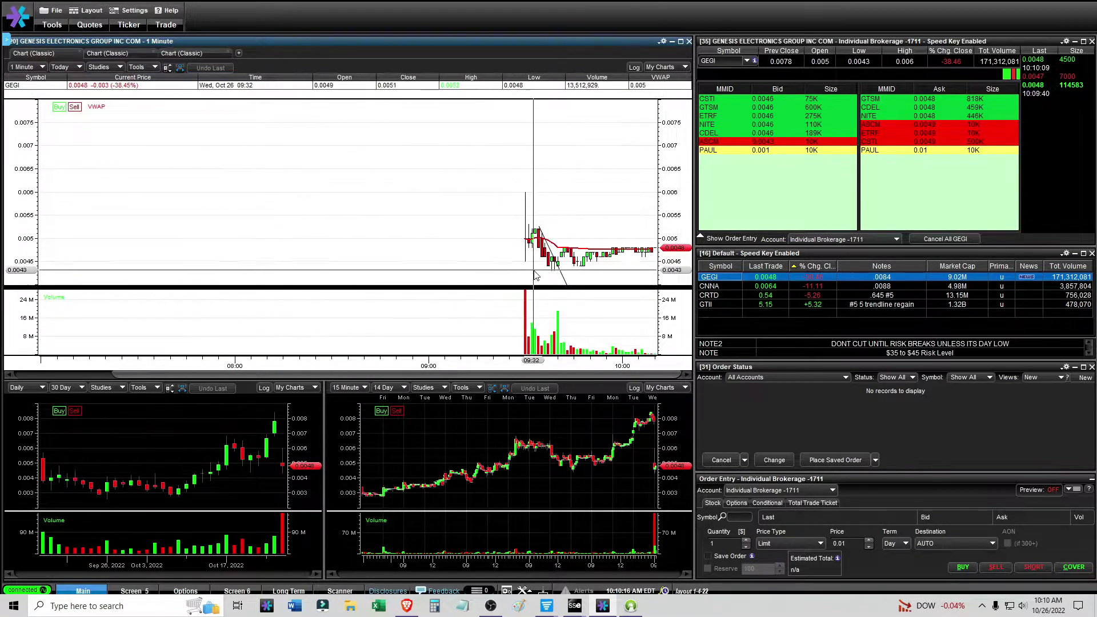
pyautogui.click(630, 606)
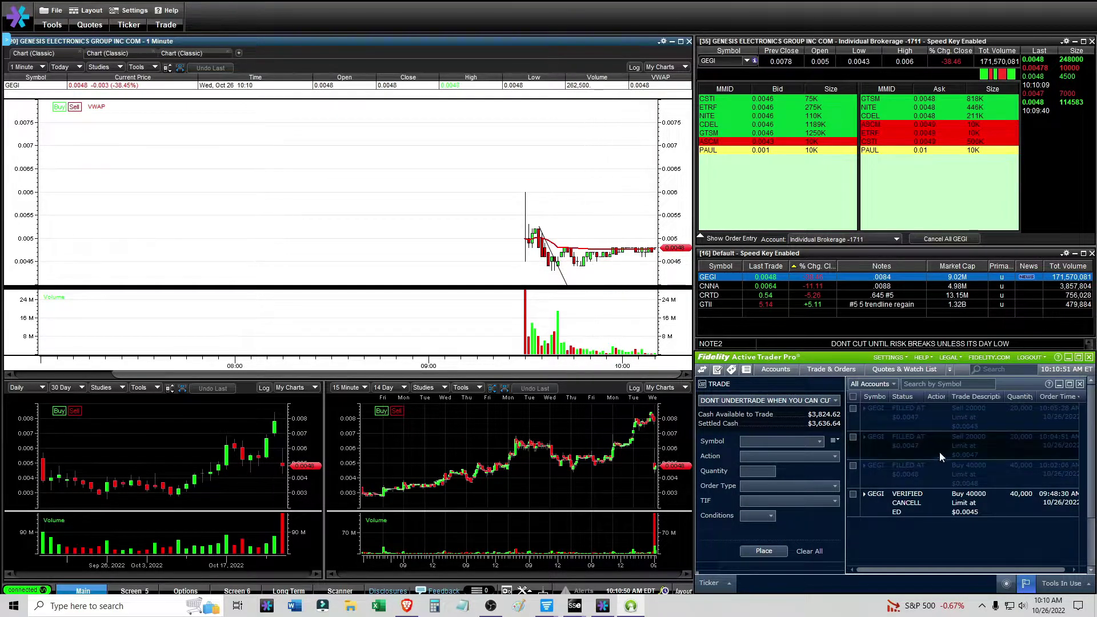
# - Hide verified canceled orders from the orders list
pyautogui.rightClick(970, 532)
pyautogui.click(903, 387)
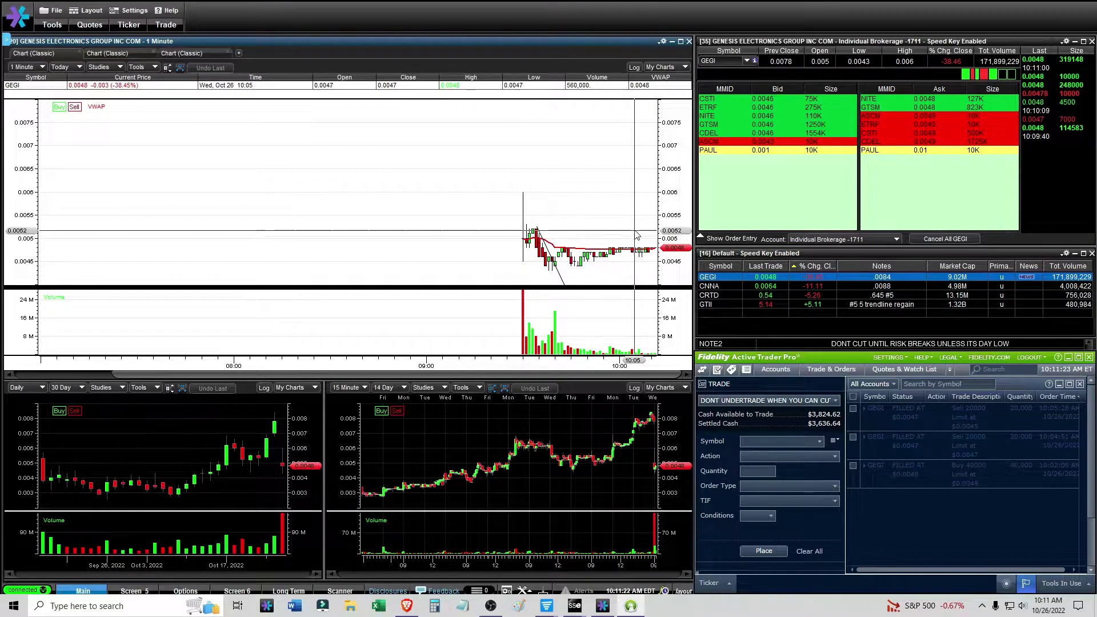
# - Glance at GEGI's 15-minute 20-day chart, return to the 1-minute chart, and bring the trade window forward
pyautogui.click(164, 51)
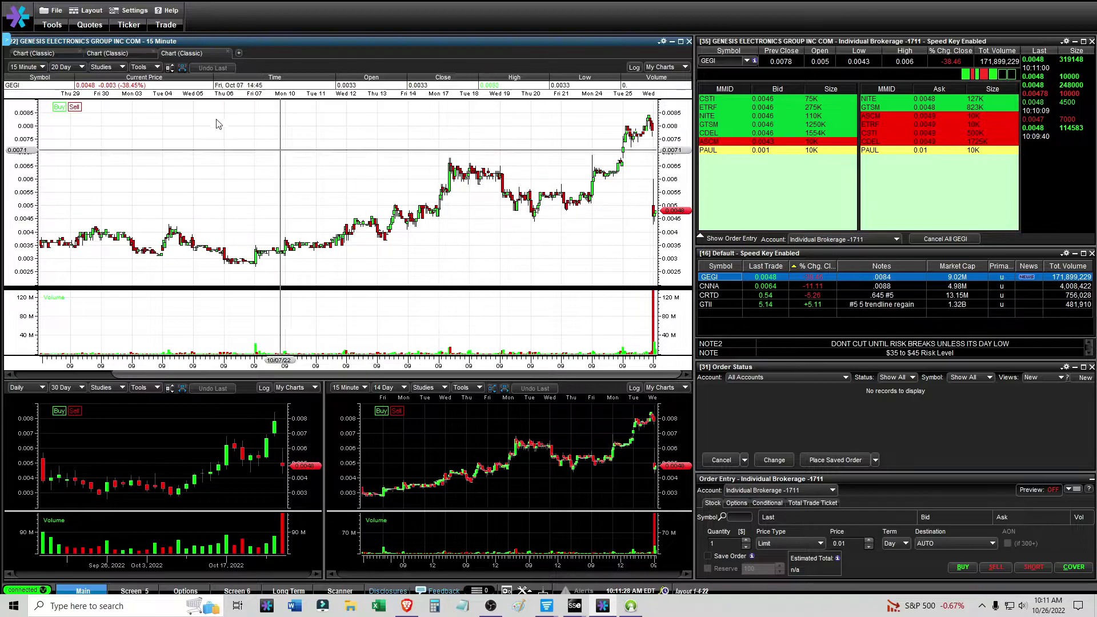
pyautogui.click(32, 53)
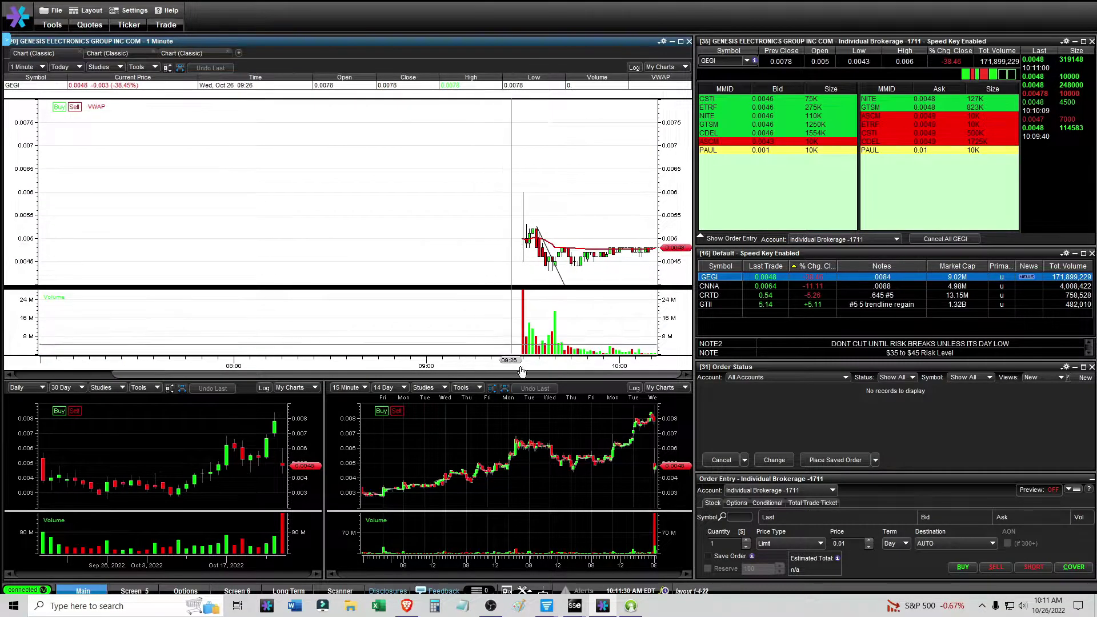
pyautogui.click(631, 606)
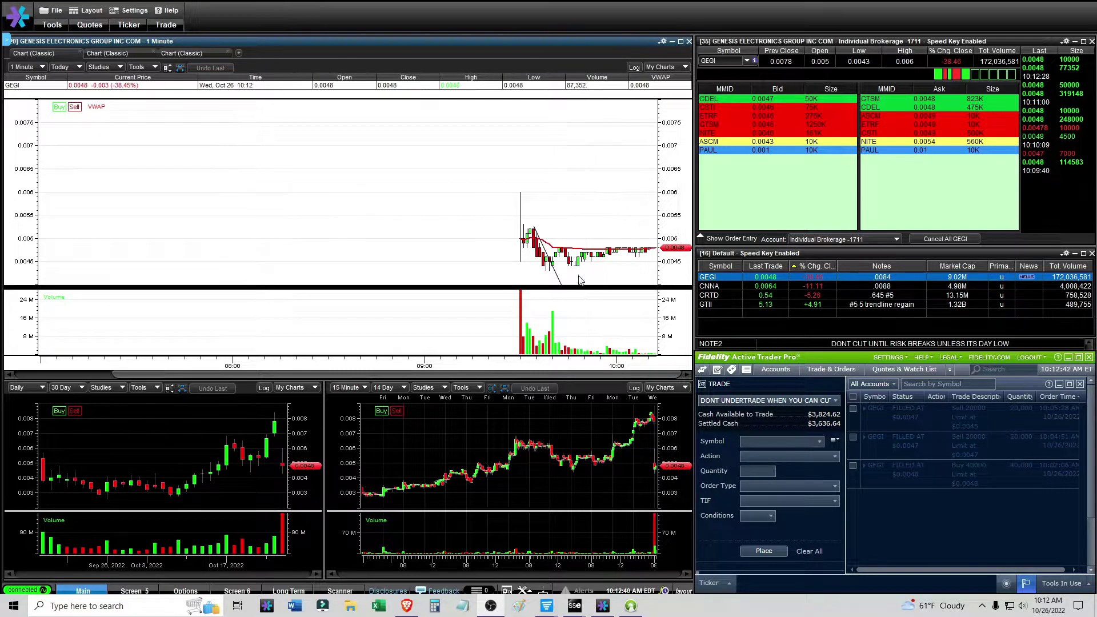
# - Draw a rising trend line under GEGI's recent lows with the Trend Line tool, check its options, and resume the crosshair
pyautogui.click(136, 67)
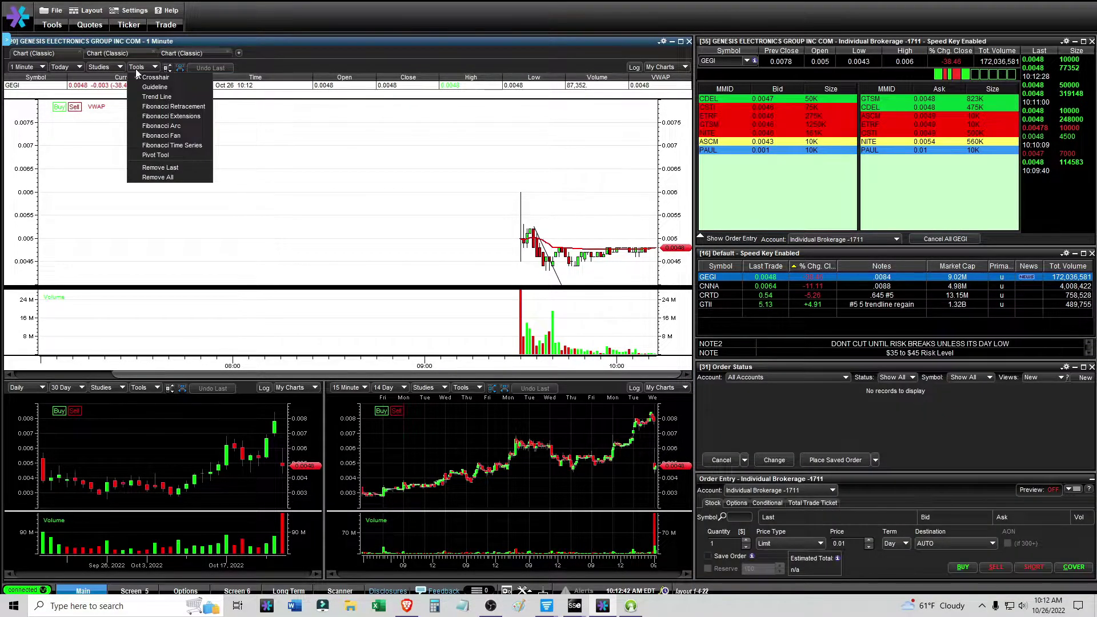
pyautogui.click(186, 100)
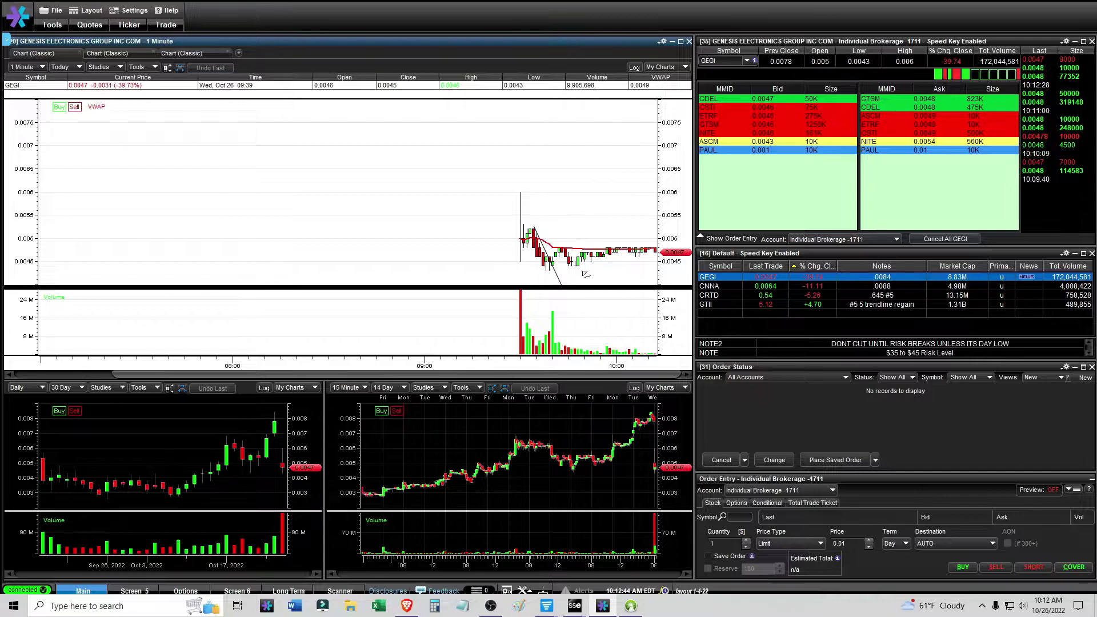
pyautogui.moveTo(550, 271); pyautogui.dragTo(609, 261)
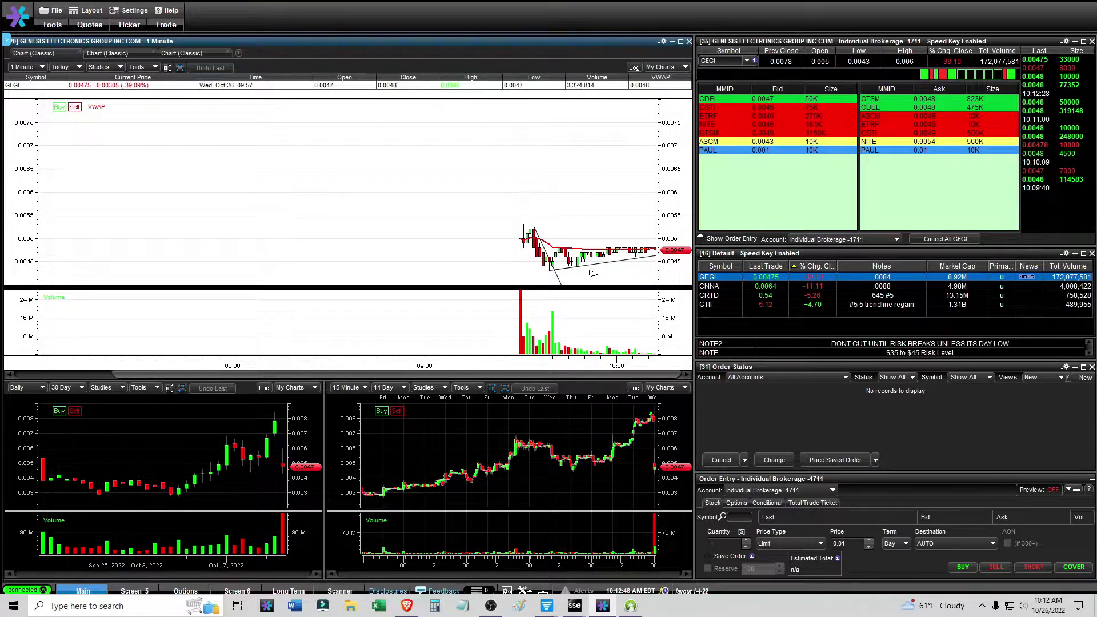
pyautogui.rightClick(601, 267)
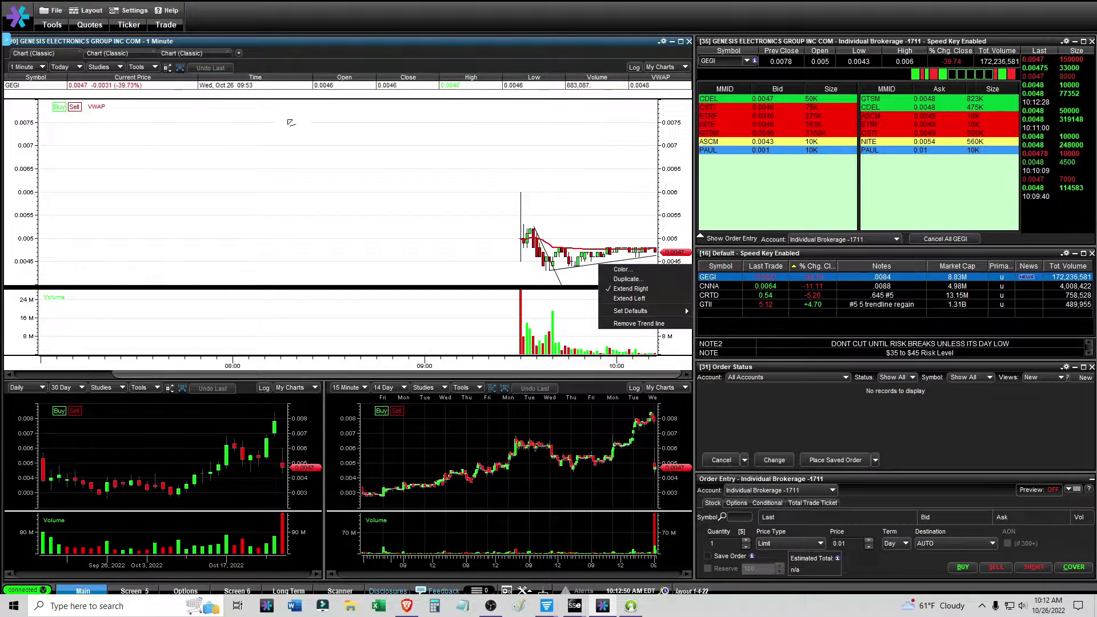
pyautogui.click(140, 72)
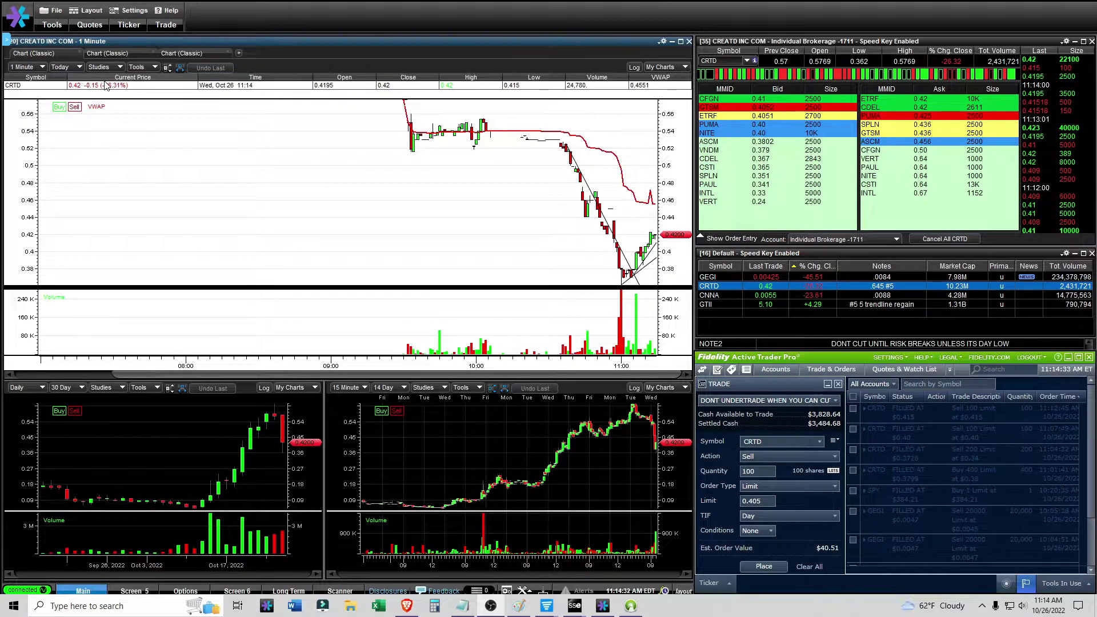
# - View CRTD's one-year daily chart, then return to its 1-minute intraday chart
pyautogui.click(112, 53)
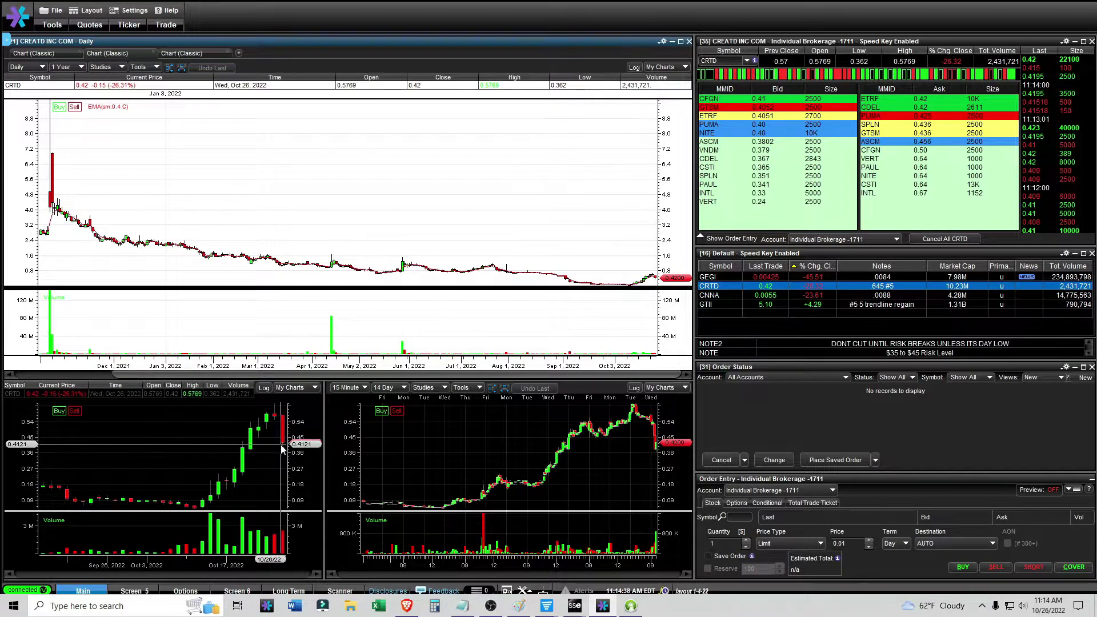
pyautogui.click(48, 54)
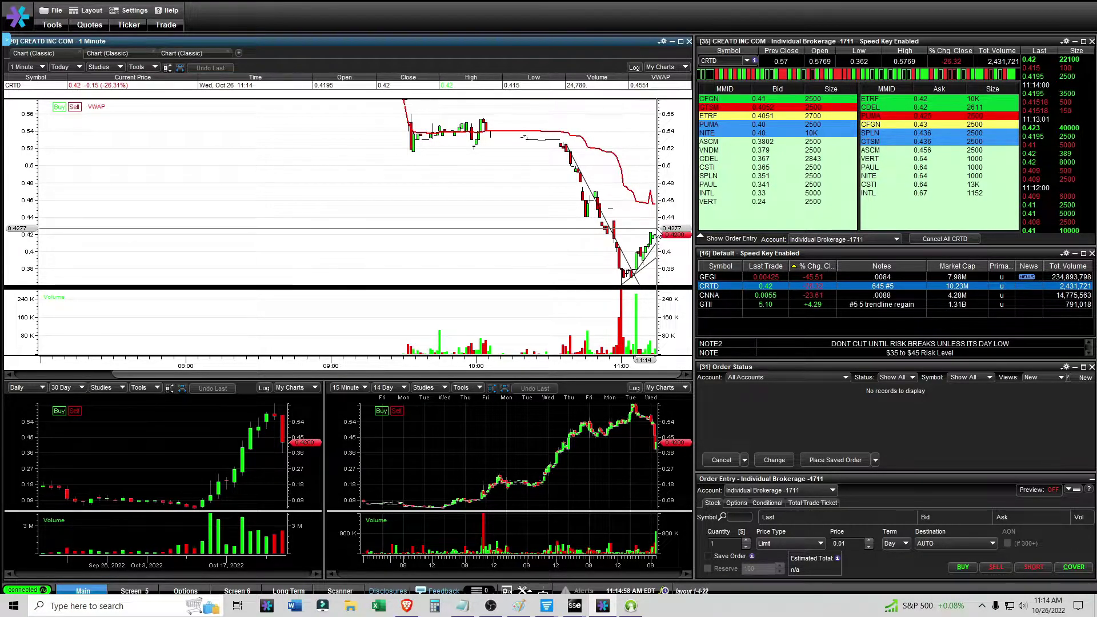
# - Bring the trade and orders window to the front
pyautogui.click(632, 605)
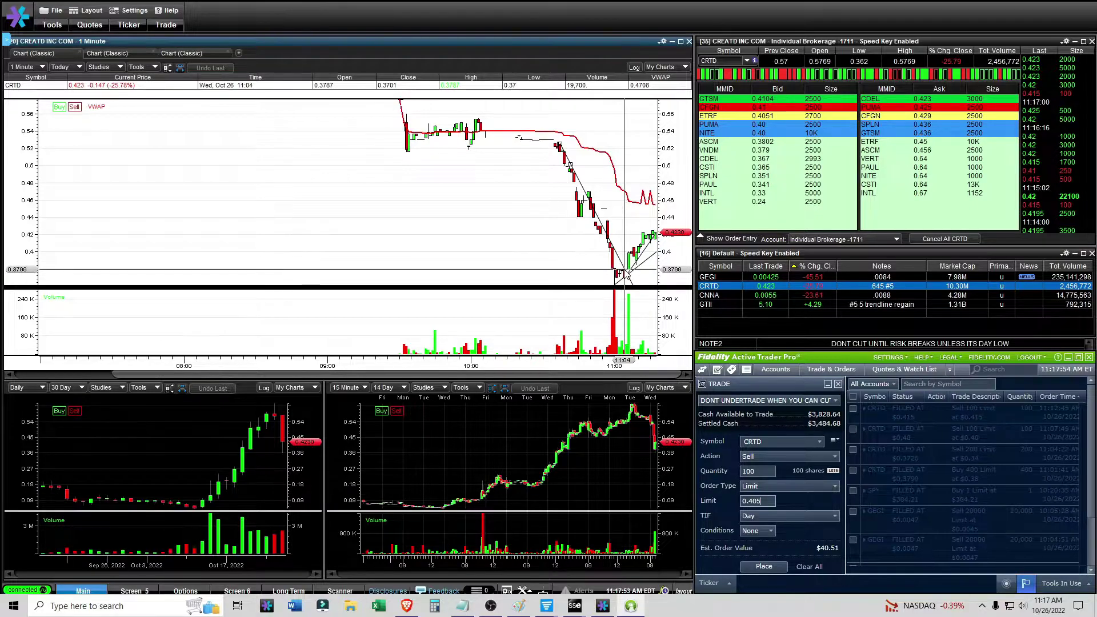
# - Show GEGI briefly, then load CRTD back into the linked charts and montage
pyautogui.click(717, 278)
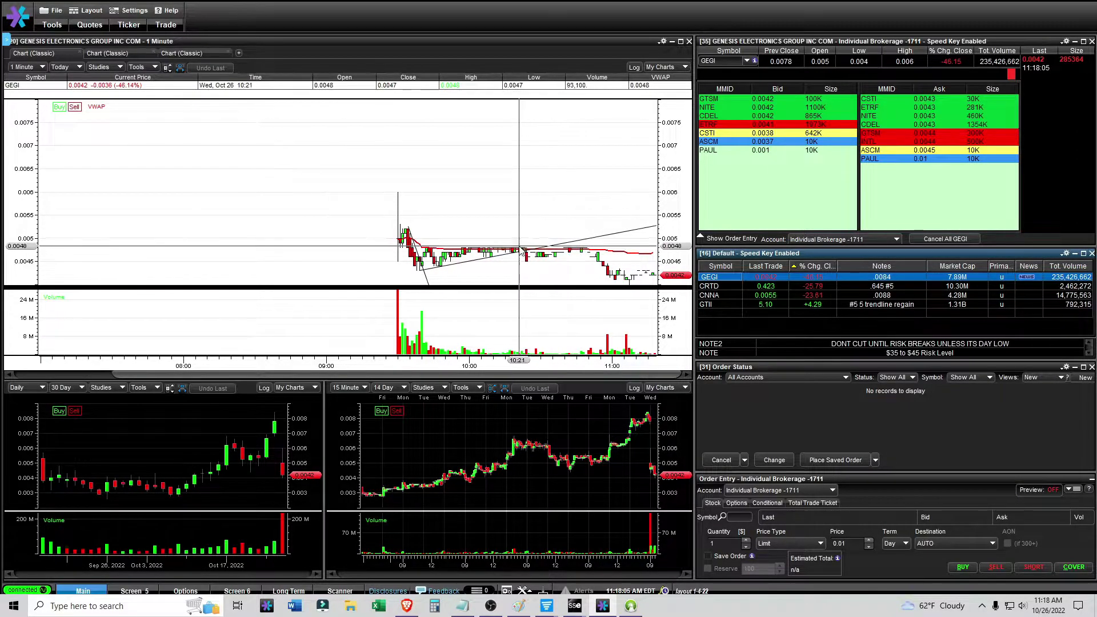
pyautogui.click(727, 288)
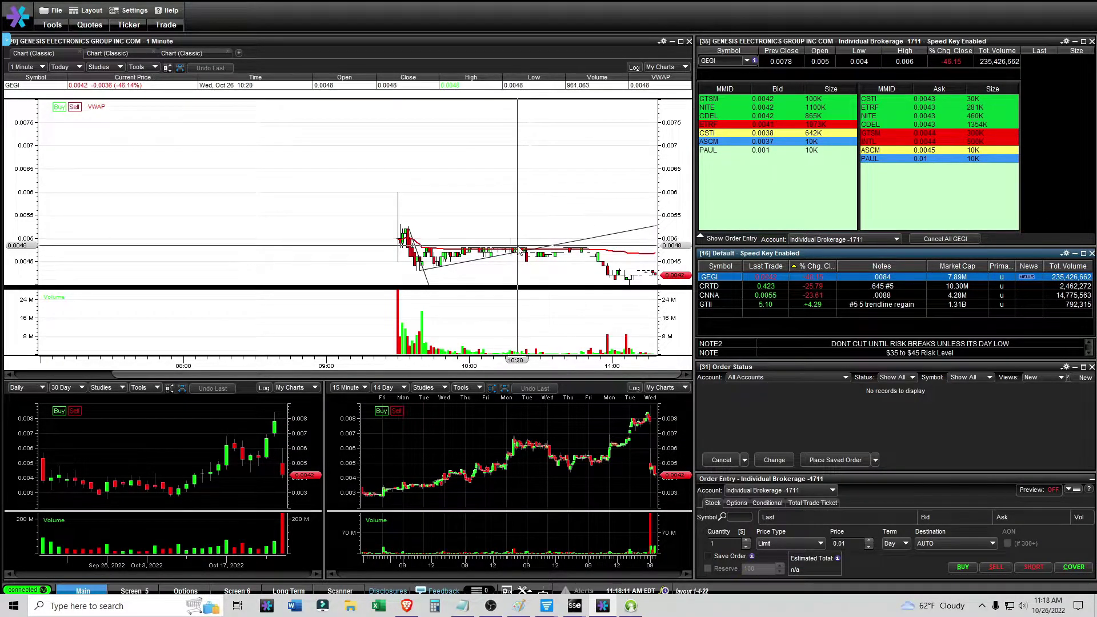
pyautogui.click(716, 288)
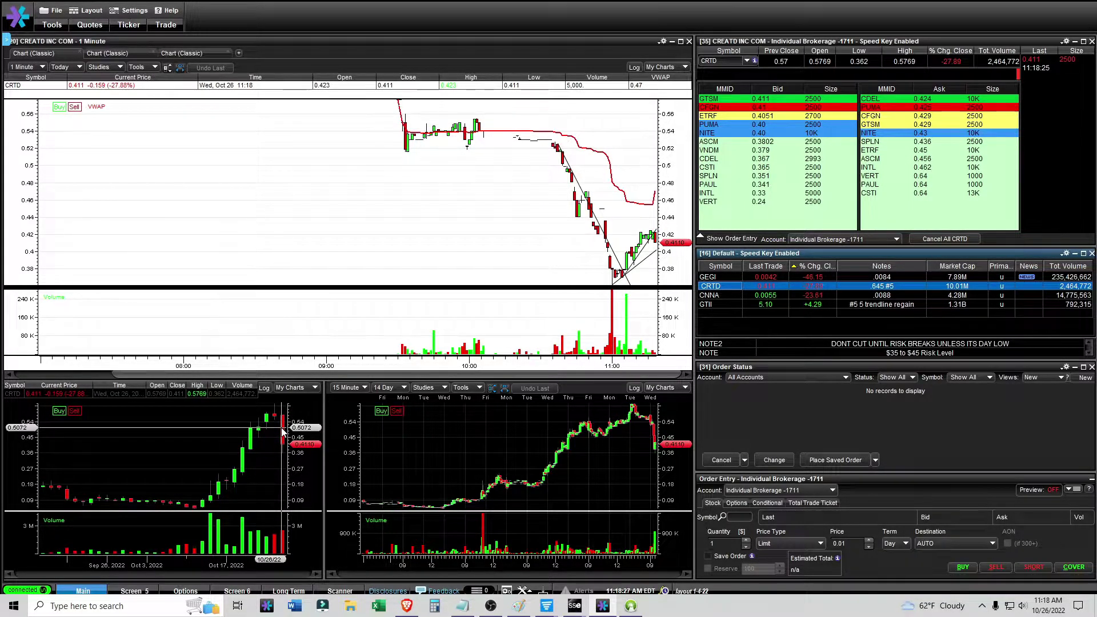
# - Check CRTD's 15-minute multi-day chart and return to its 1-minute intraday view
pyautogui.click(205, 54)
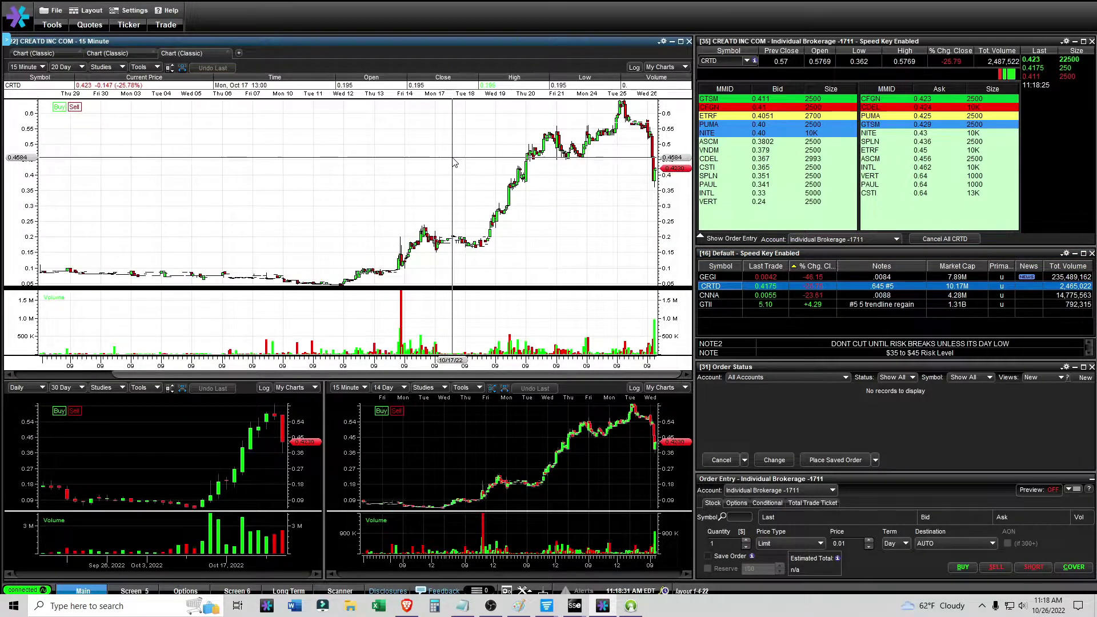
pyautogui.click(54, 55)
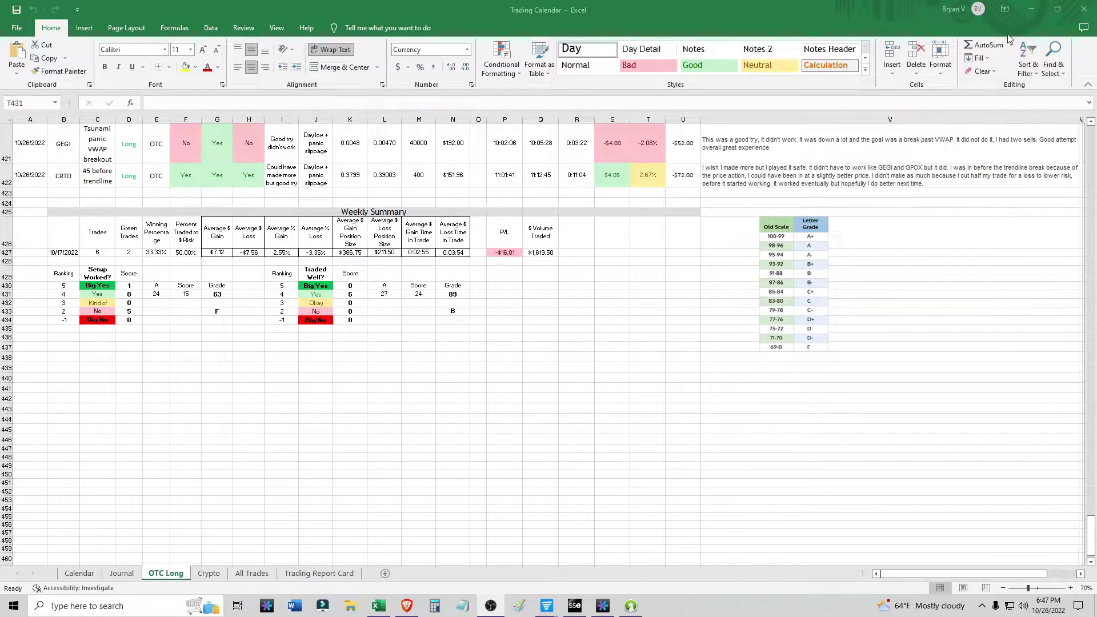
# - Minimize the Excel trading journal to reveal the GEGI charts
pyautogui.click(1031, 10)
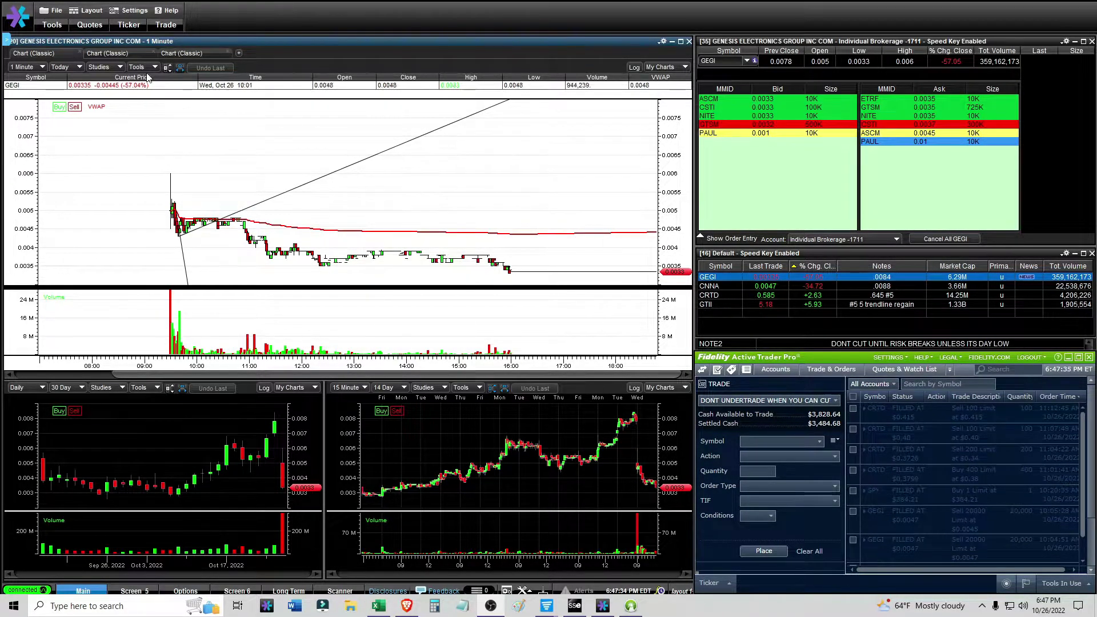
# - Check GEGI's daily chart, return to its 1-minute chart, then load CRTD from the watchlist
pyautogui.click(111, 53)
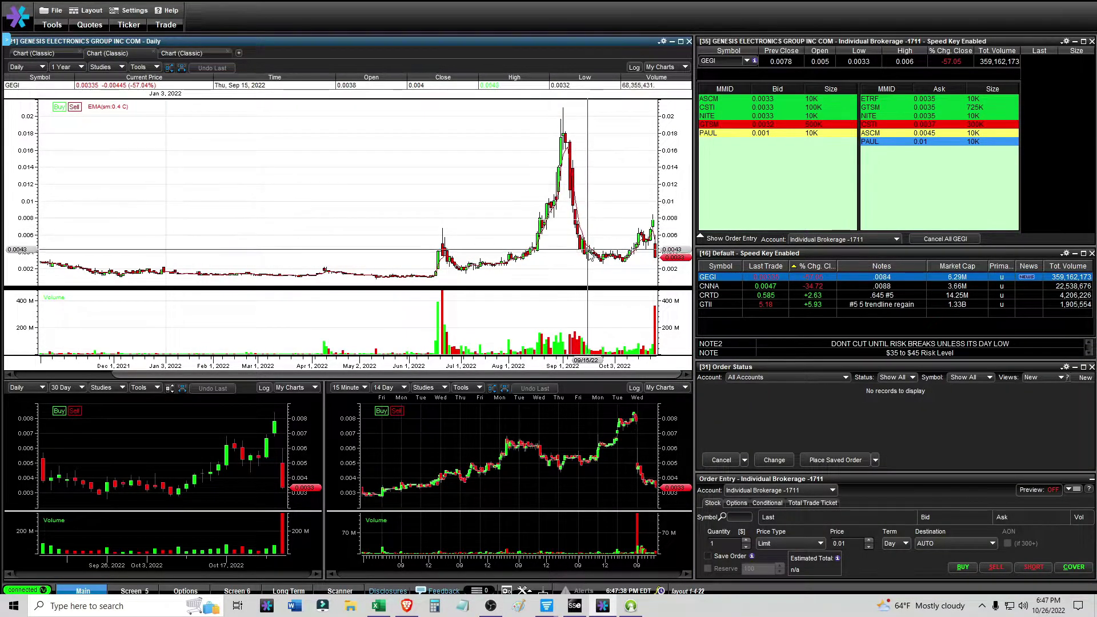
pyautogui.click(51, 55)
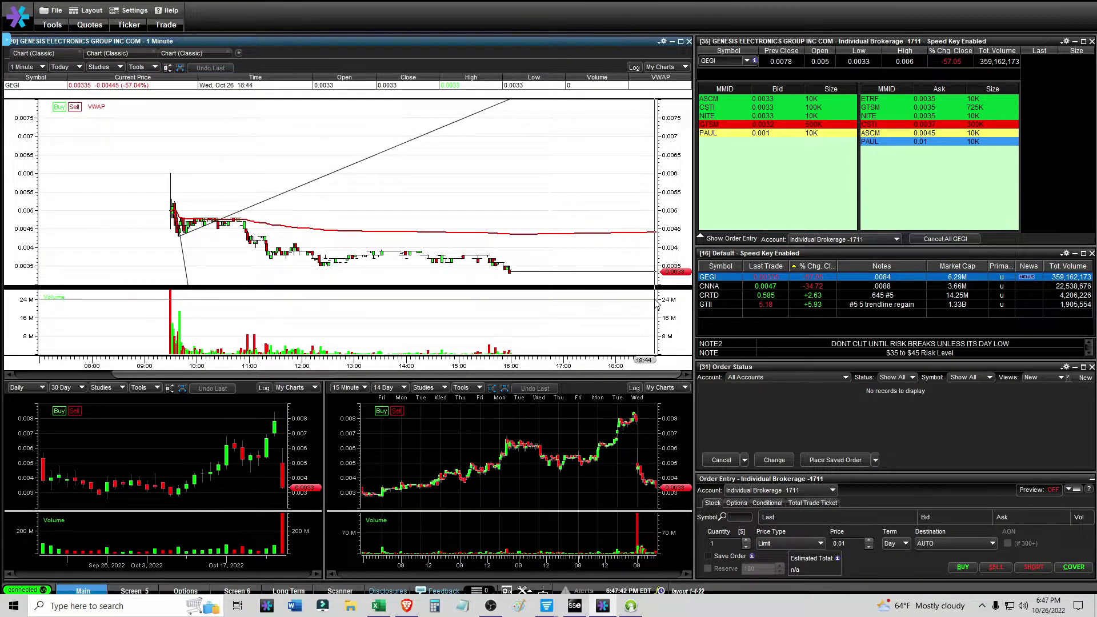
pyautogui.click(721, 296)
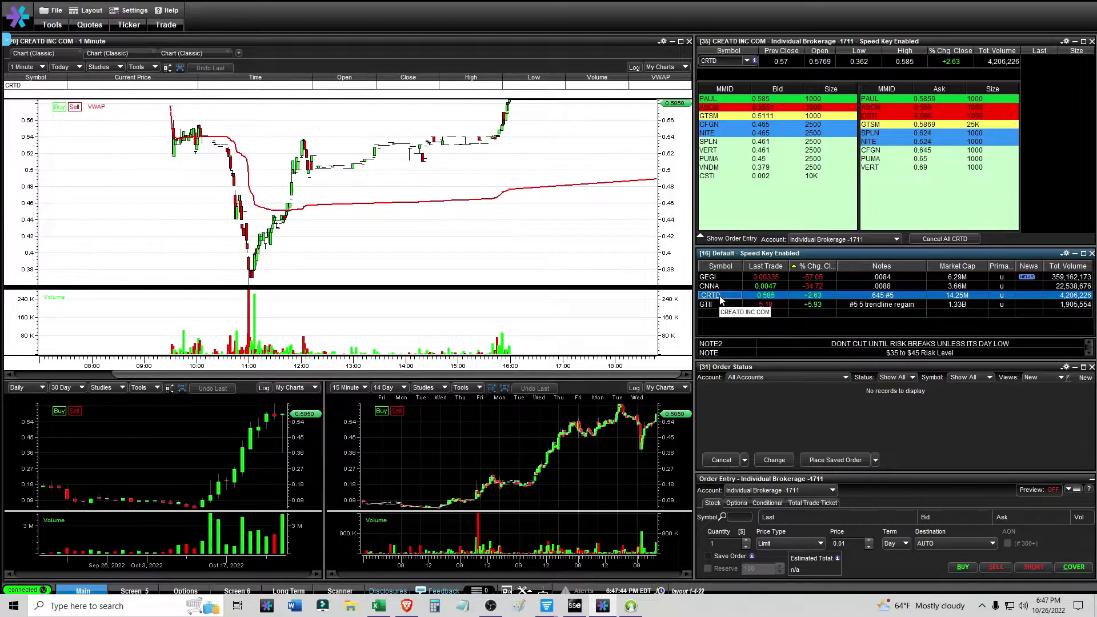
# - Review CRTD's one-year daily chart, then toggle extended hours off and on for the 1-minute chart
pyautogui.click(97, 54)
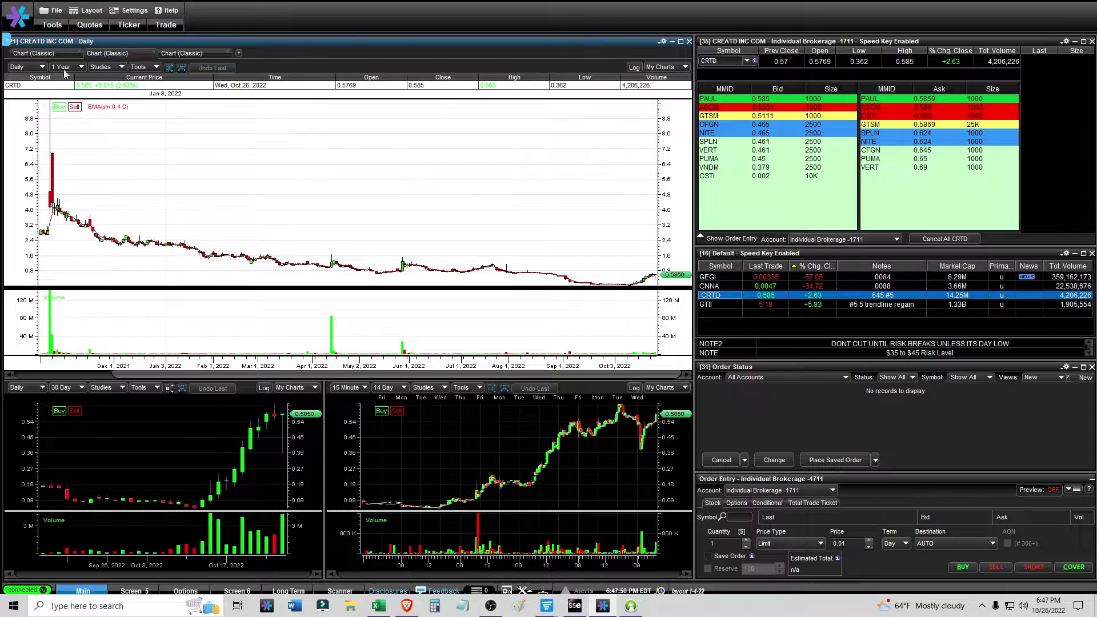
pyautogui.click(46, 57)
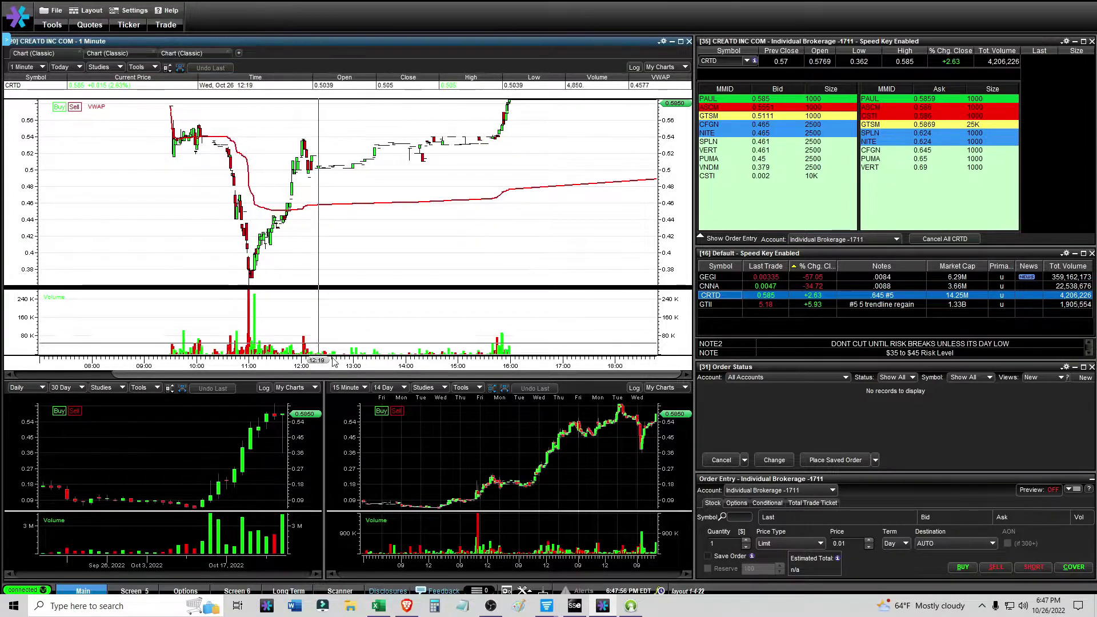
pyautogui.rightClick(352, 206)
pyautogui.click(404, 327)
pyautogui.rightClick(378, 234)
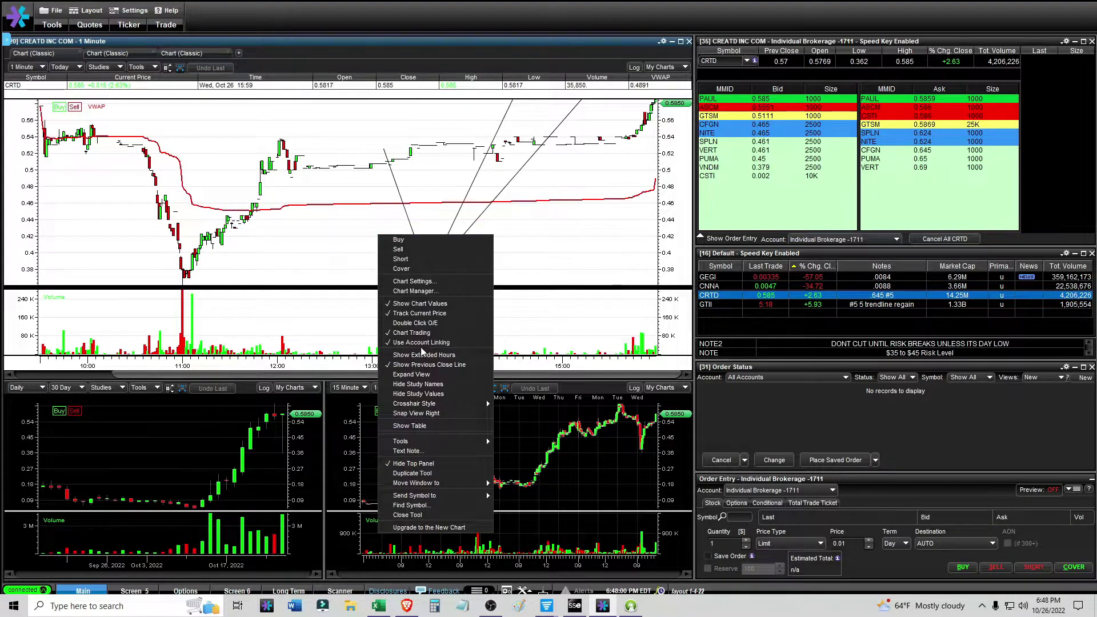
pyautogui.click(424, 360)
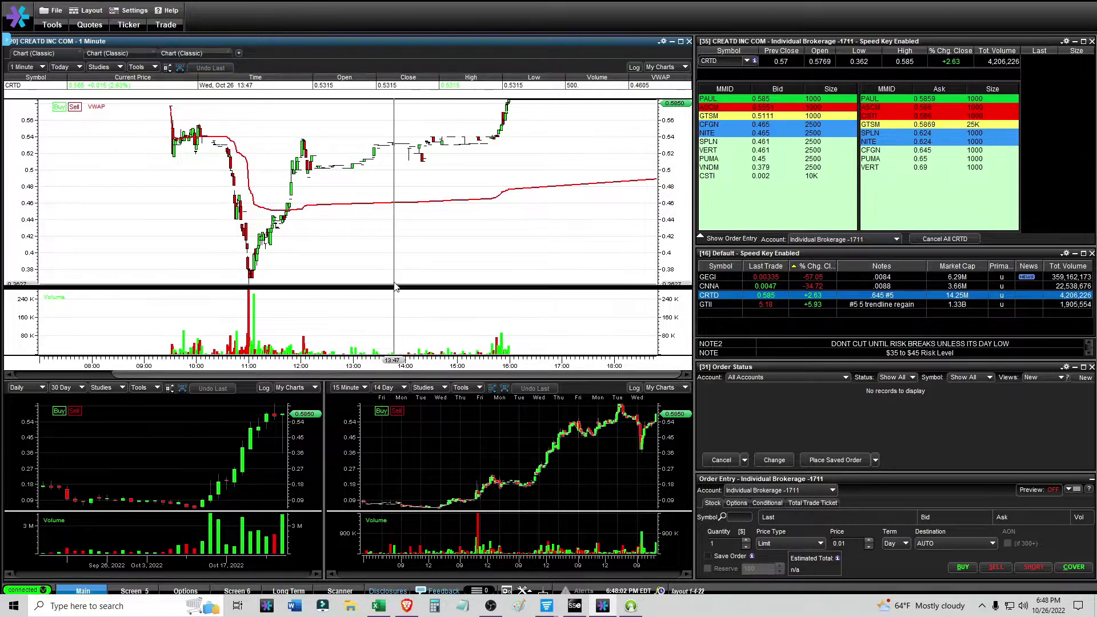
# - Try another date range, return to today, and toggle extended hours off and on again
pyautogui.click(57, 67)
pyautogui.click(62, 106)
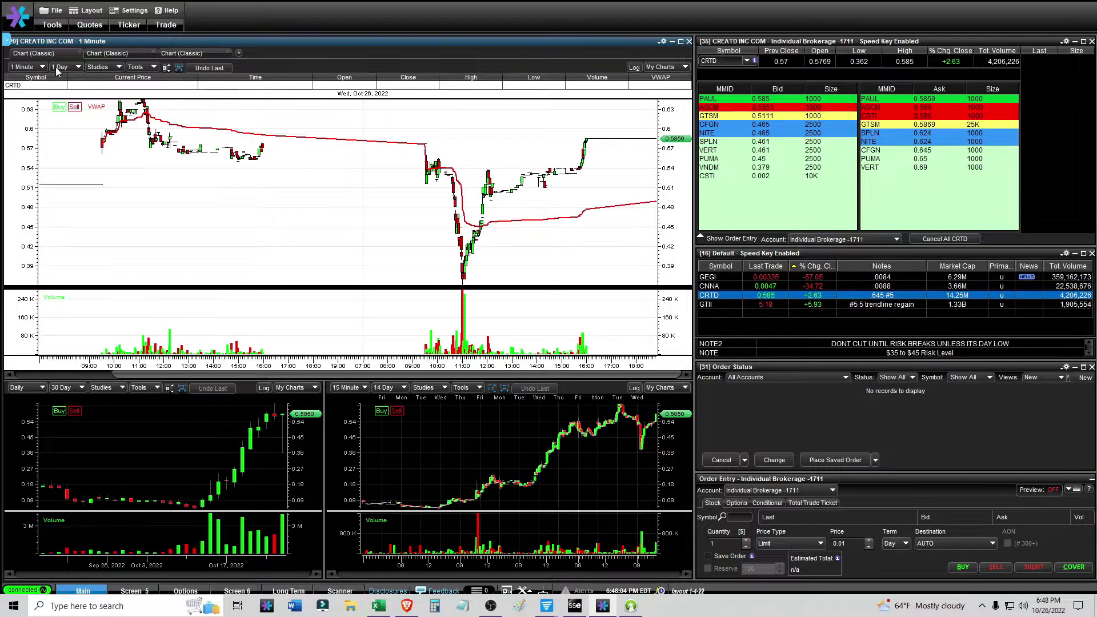
pyautogui.click(56, 67)
pyautogui.rightClick(363, 151)
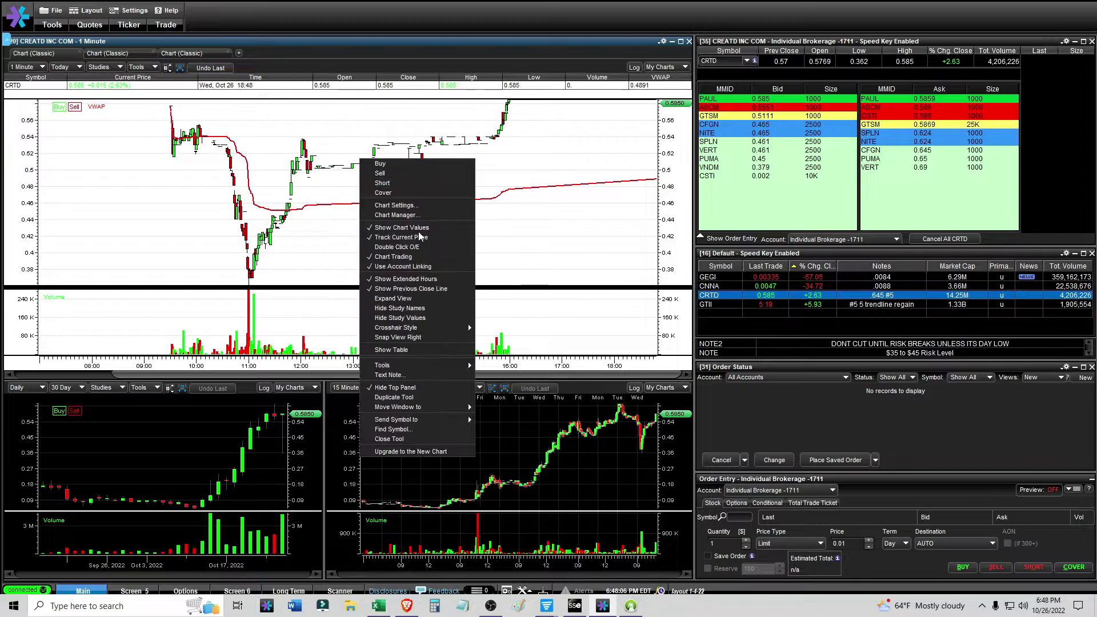
pyautogui.click(438, 285)
pyautogui.rightClick(330, 211)
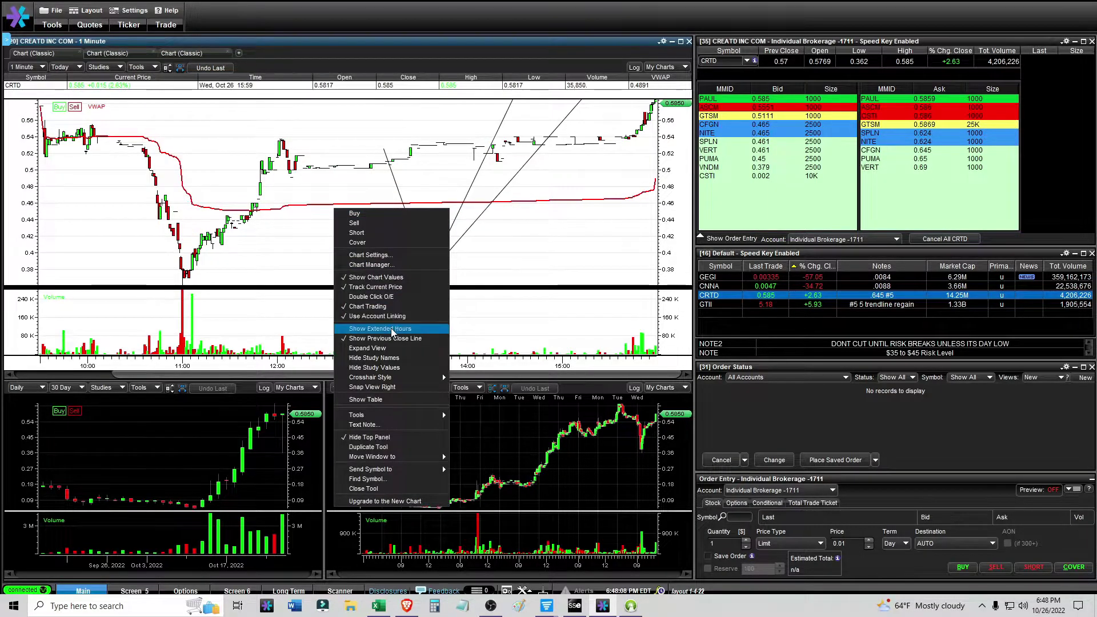
pyautogui.click(390, 329)
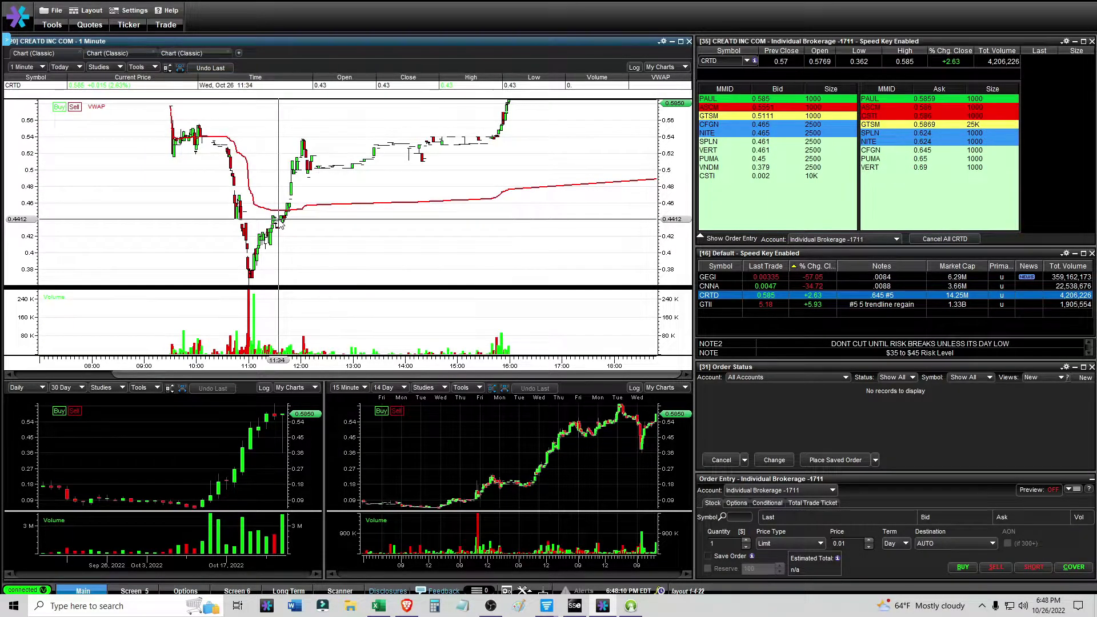
# - Place Pivot Tool lines on CRTD's intraday chart, then remove them
pyautogui.click(139, 67)
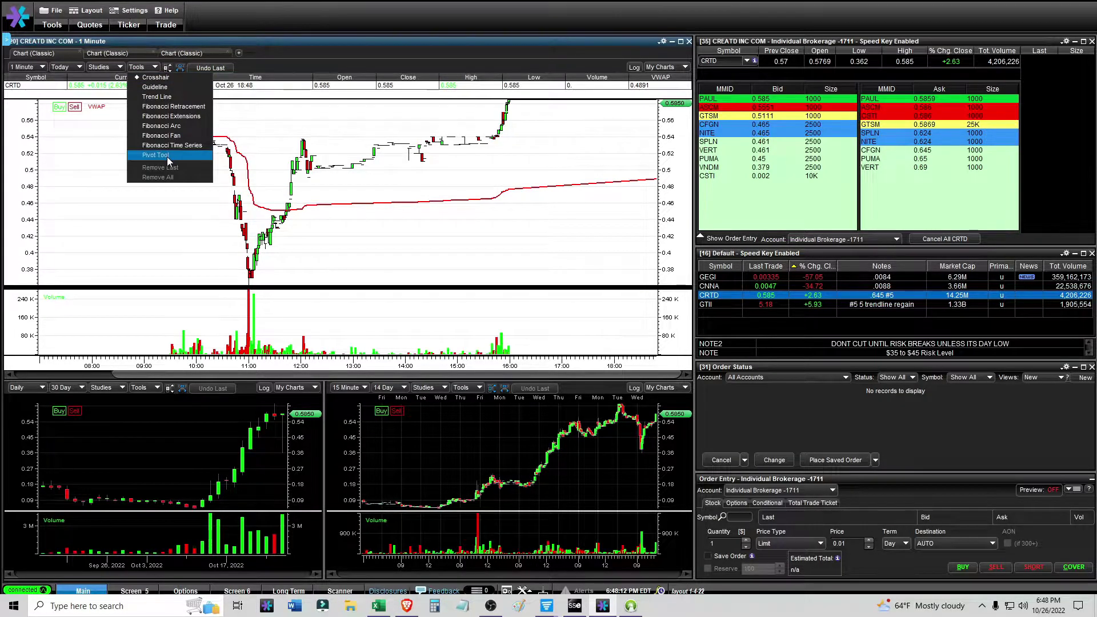
pyautogui.click(168, 157)
pyautogui.rightClick(326, 184)
pyautogui.click(376, 301)
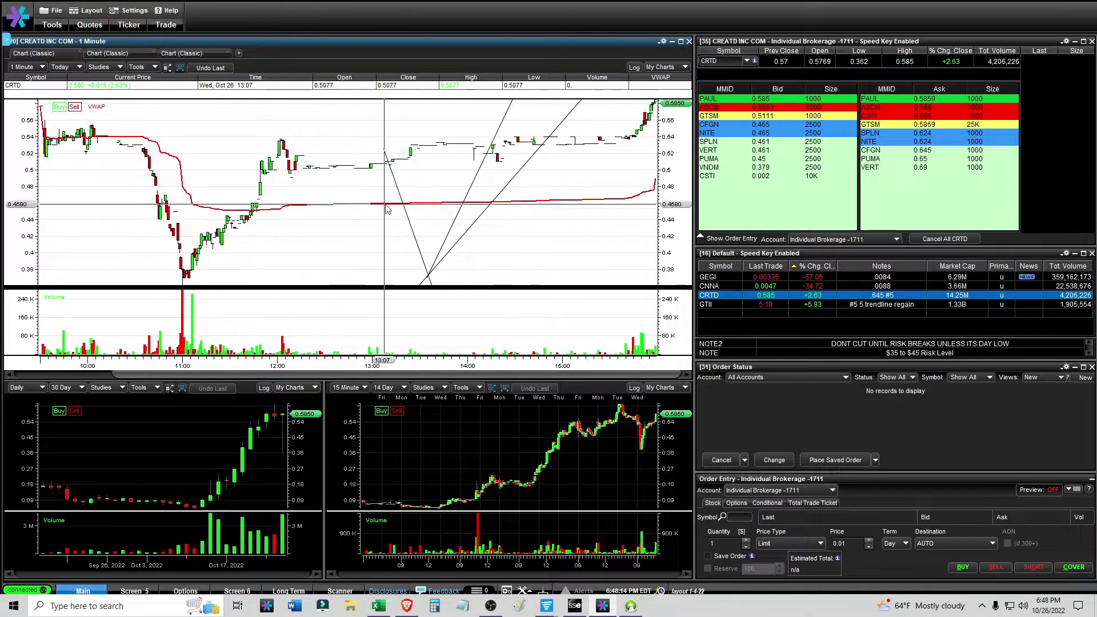
pyautogui.click(140, 67)
pyautogui.click(138, 171)
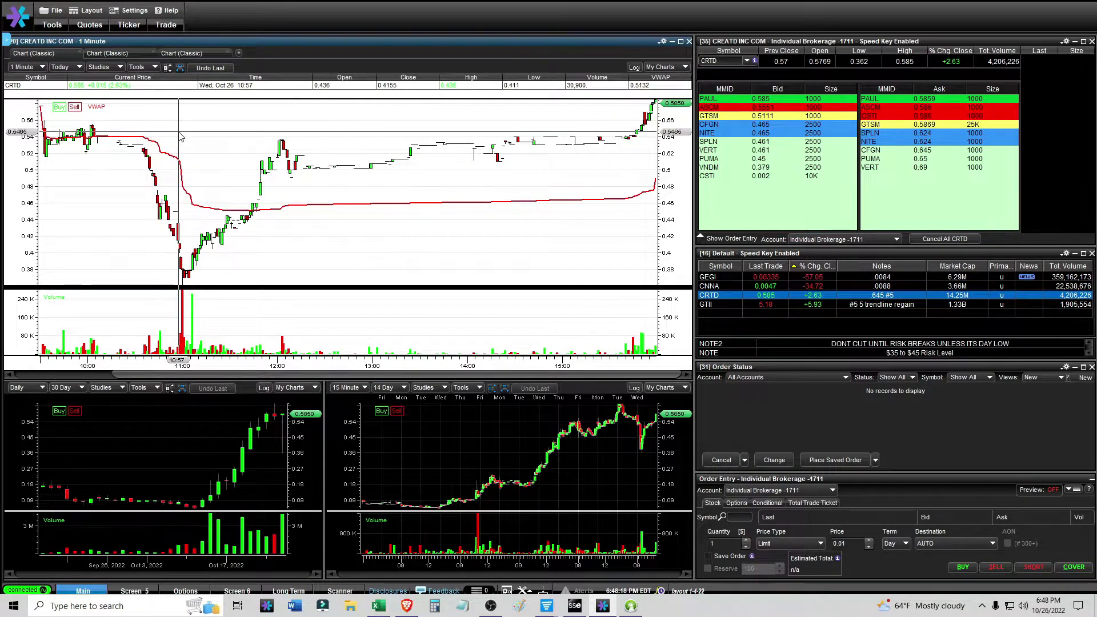
# - Review CRTD's 15-minute chart and return to the 1-minute intraday chart
pyautogui.click(630, 606)
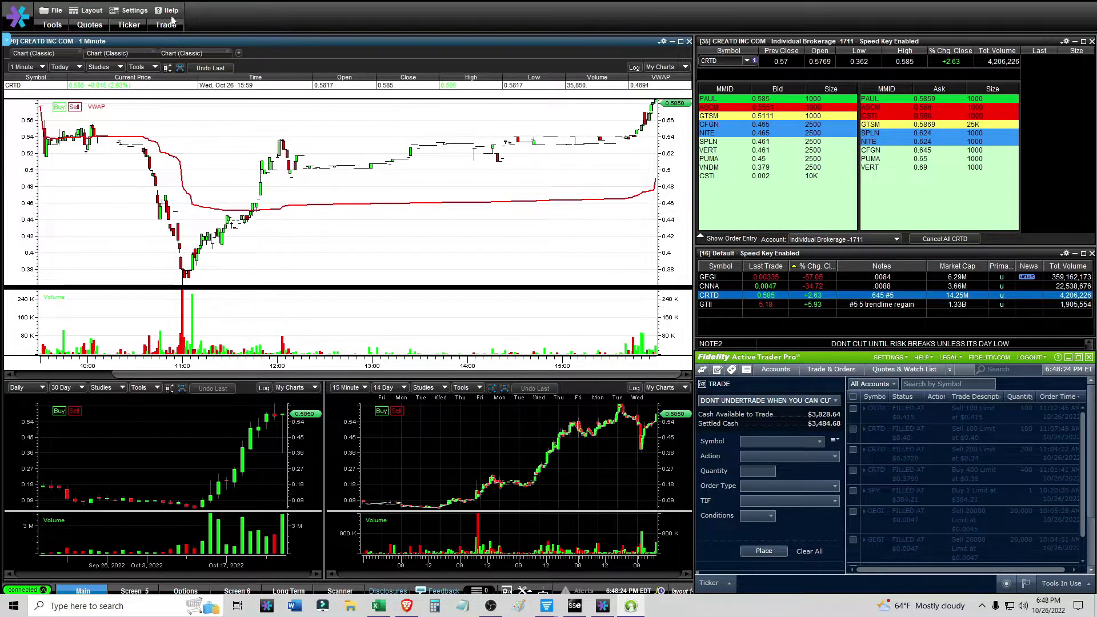
pyautogui.click(190, 53)
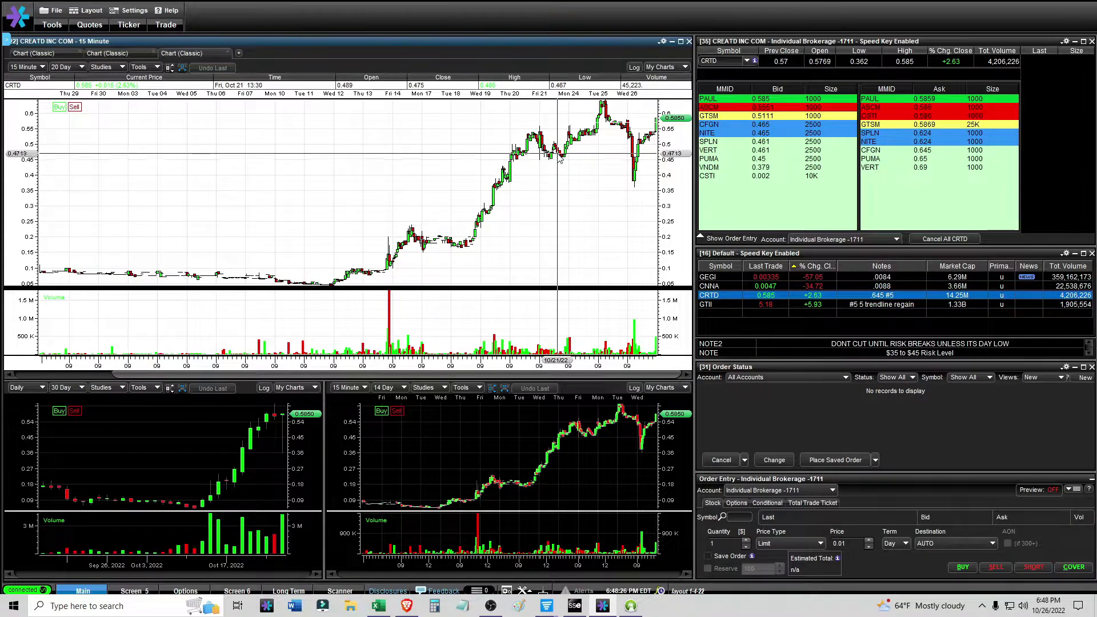
pyautogui.click(45, 55)
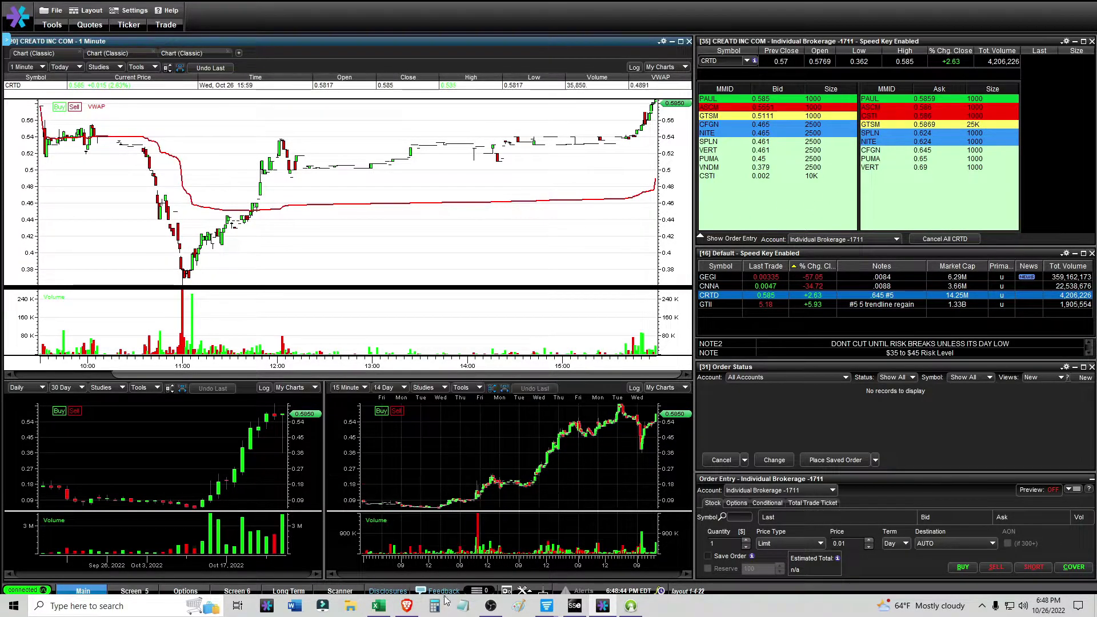
# - Enter a 0.58 exit in L422 for CRTD, see $80.04, undo back to 0.39003 and minimize Excel
pyautogui.click(375, 606)
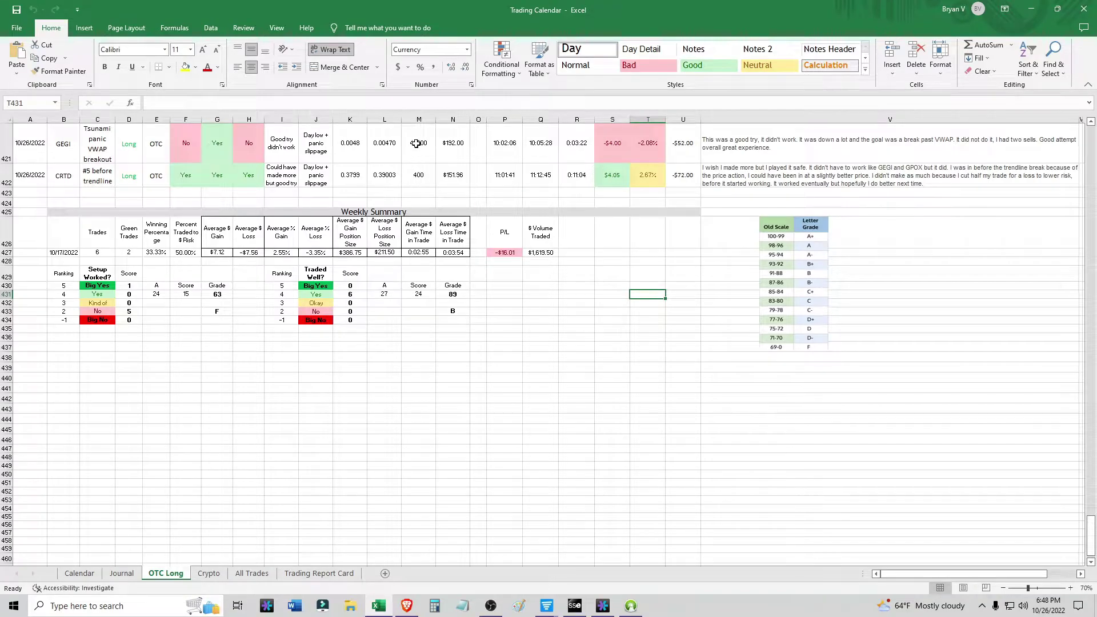
pyautogui.click(399, 176)
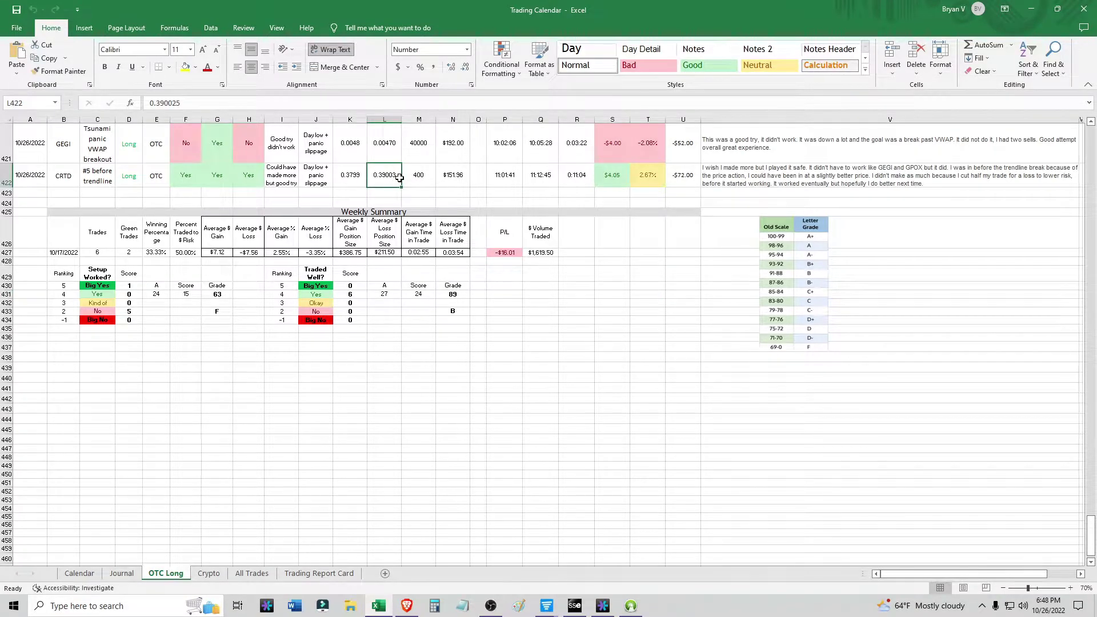
pyautogui.write('.58')
pyautogui.press('Return')
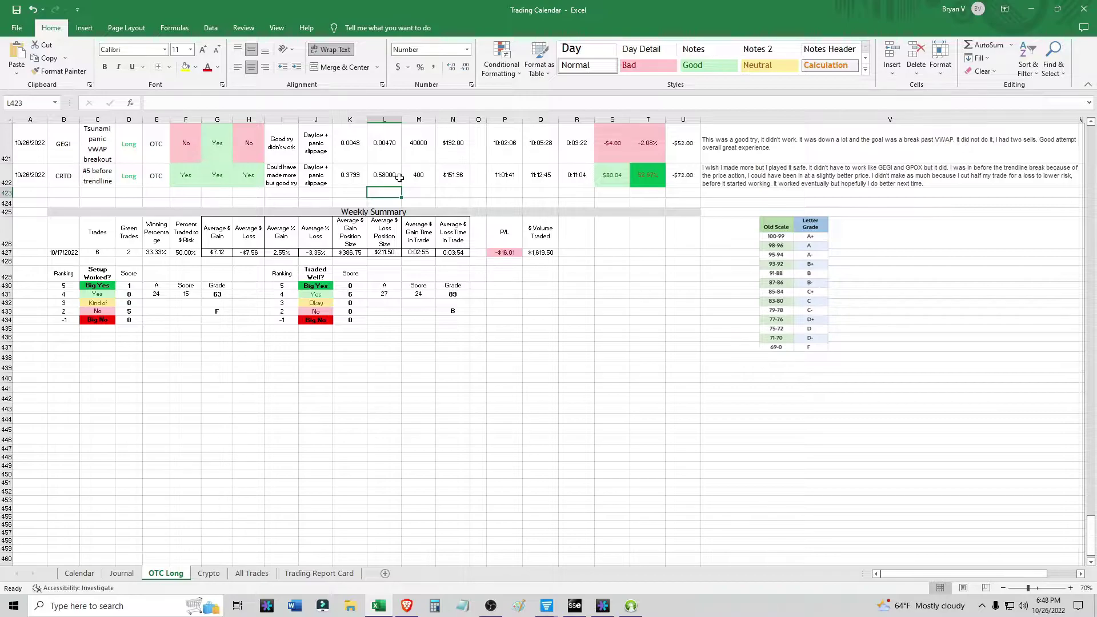
pyautogui.click(33, 10)
pyautogui.click(1031, 10)
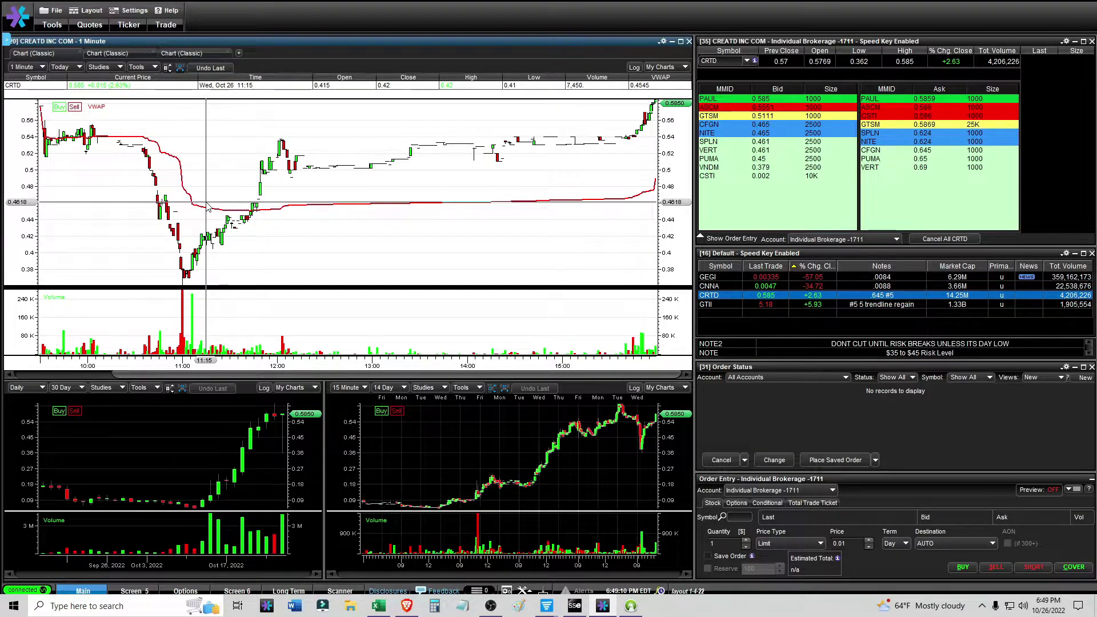
# - View CRTD's 15-minute chart via F2, return to the 1-minute chart, then bring Excel forward
pyautogui.press('F2')
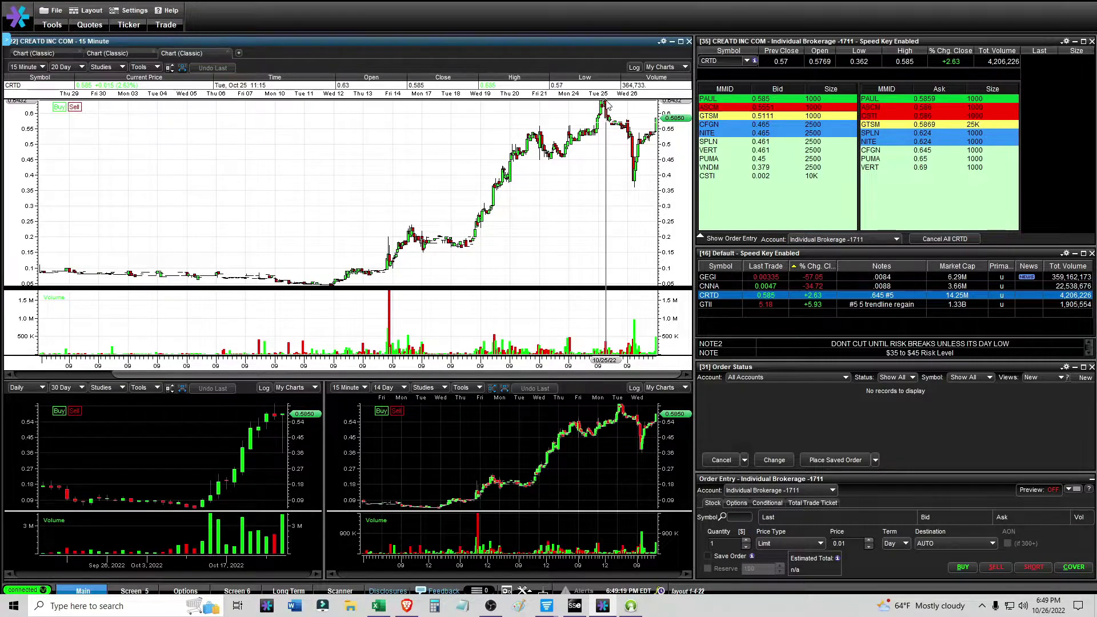
pyautogui.click(58, 52)
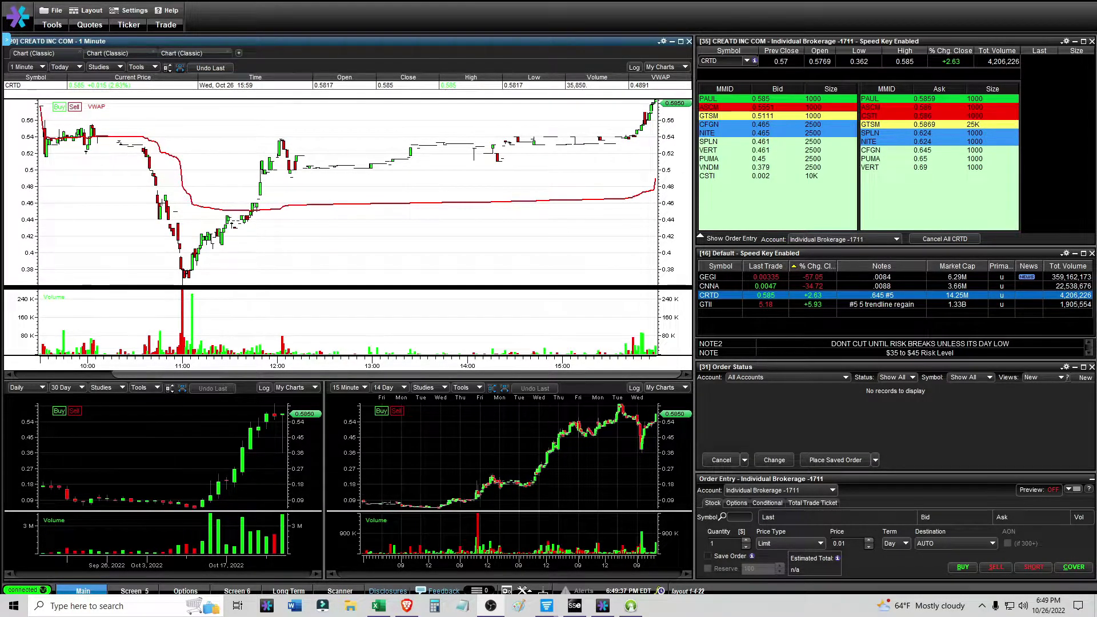
pyautogui.click(378, 606)
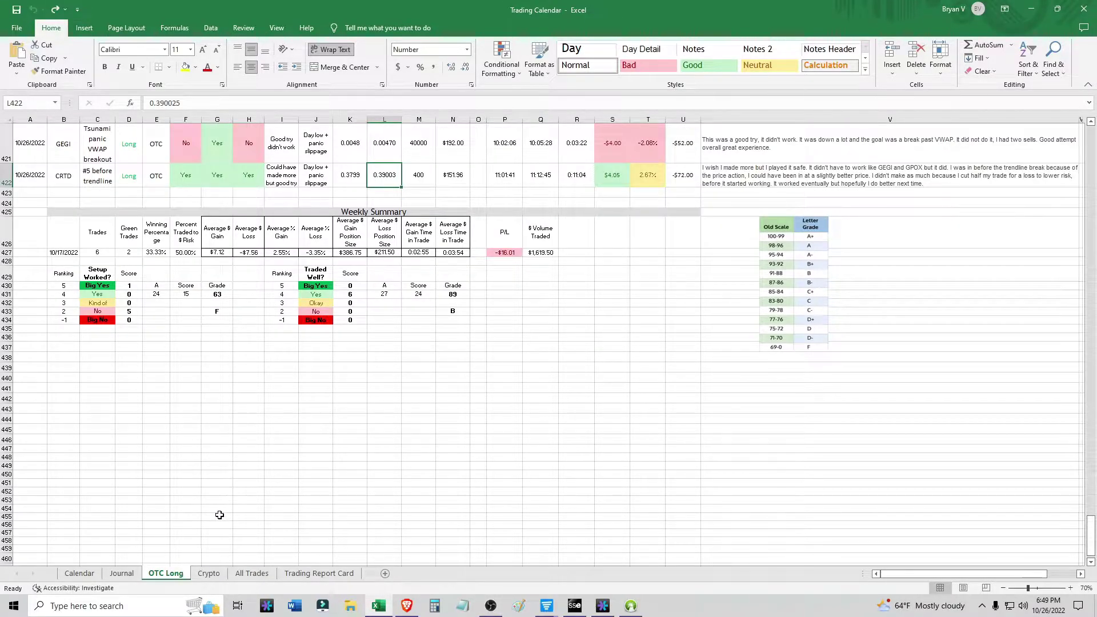
# - Minimize the Excel journal so CRTD's 1-minute chart fills the trading platform
pyautogui.click(378, 606)
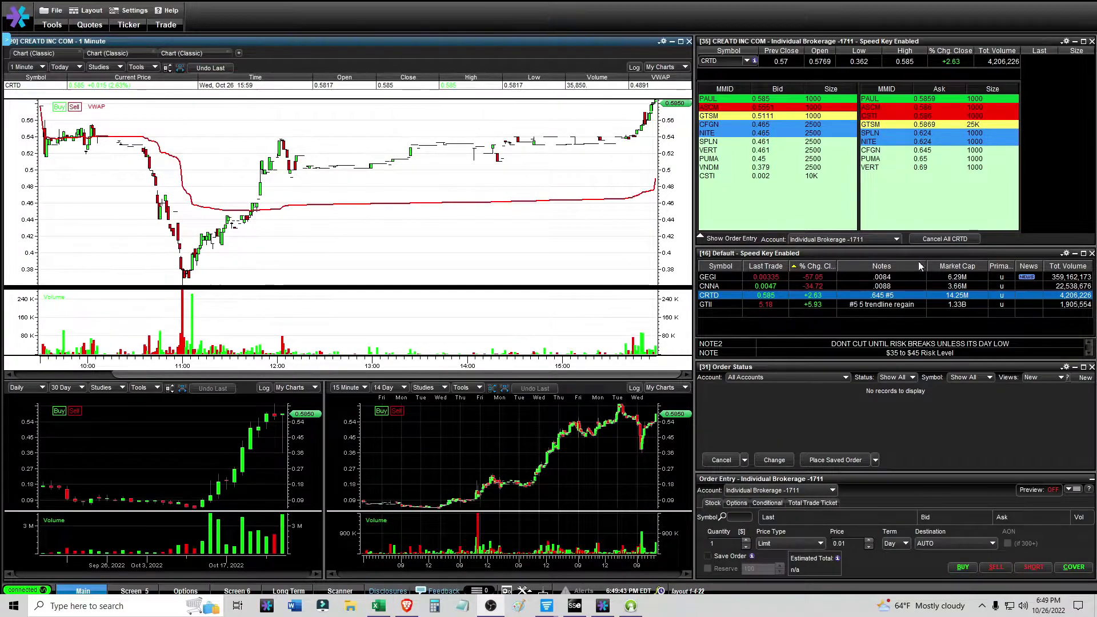